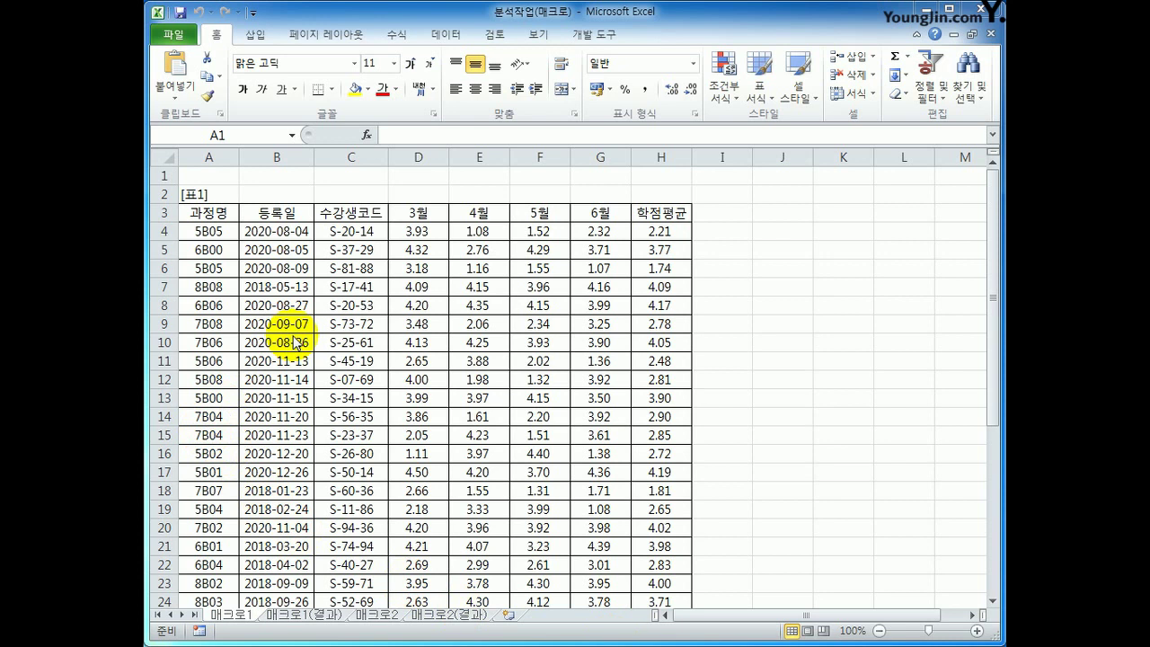
left_click(219, 214)
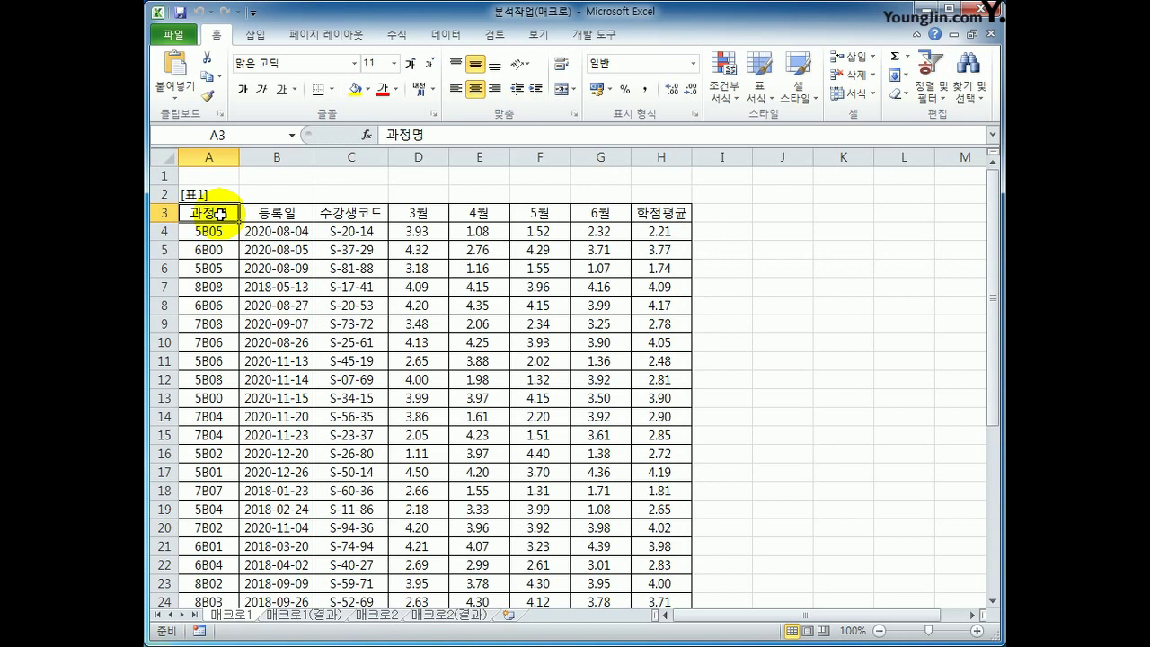
left_click(478, 176)
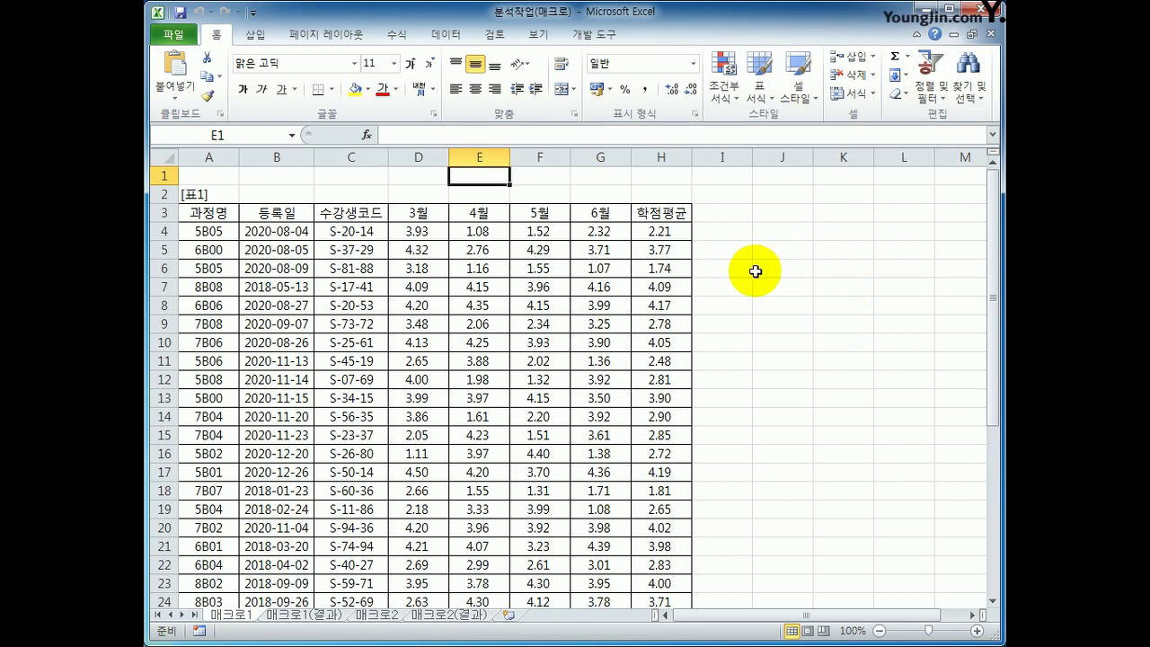
- Check in the Excel options' ribbon customization that the 개발 도구 (Developer) tab is enabled, and confirm the options
left_click(602, 34)
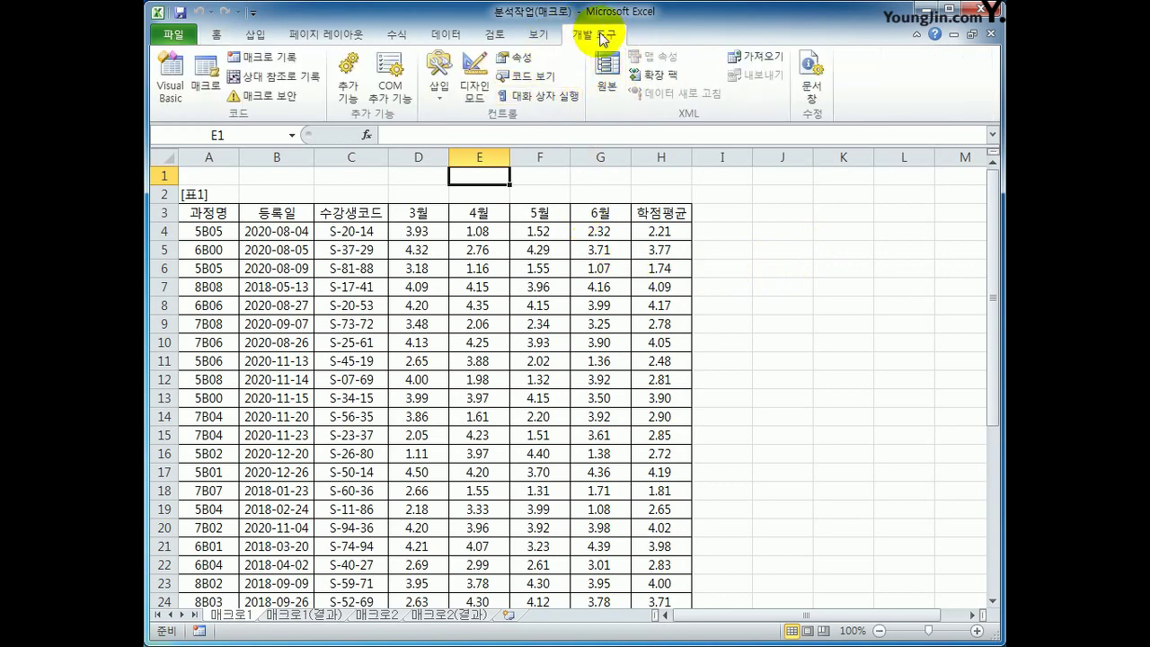
left_click(762, 270)
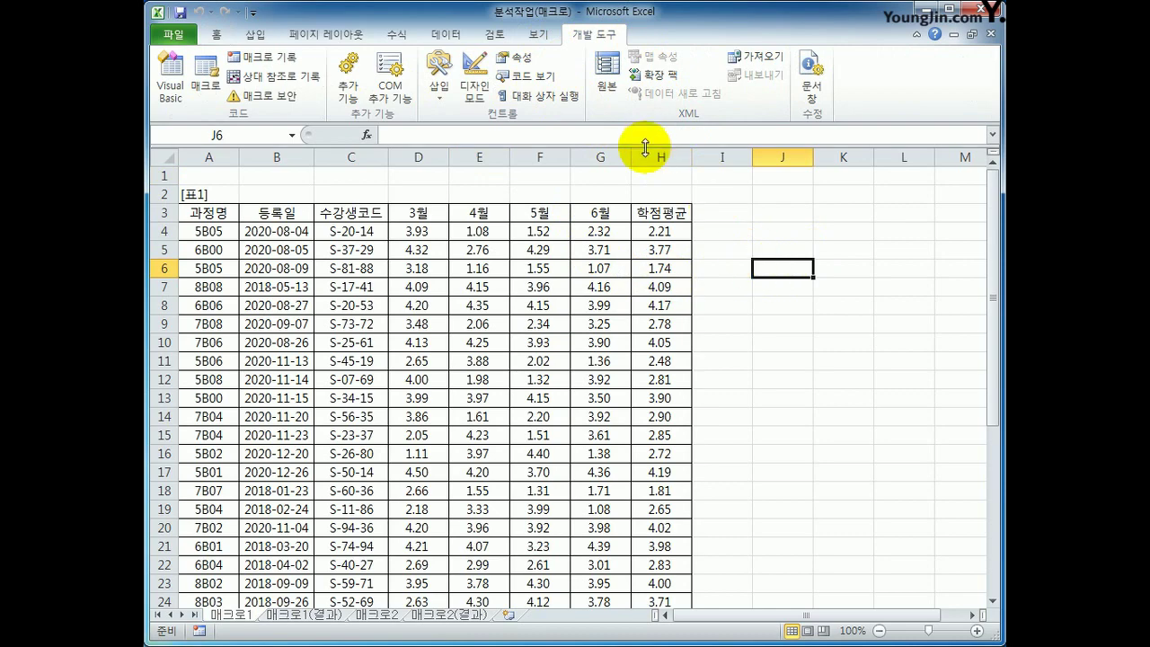
left_click(185, 34)
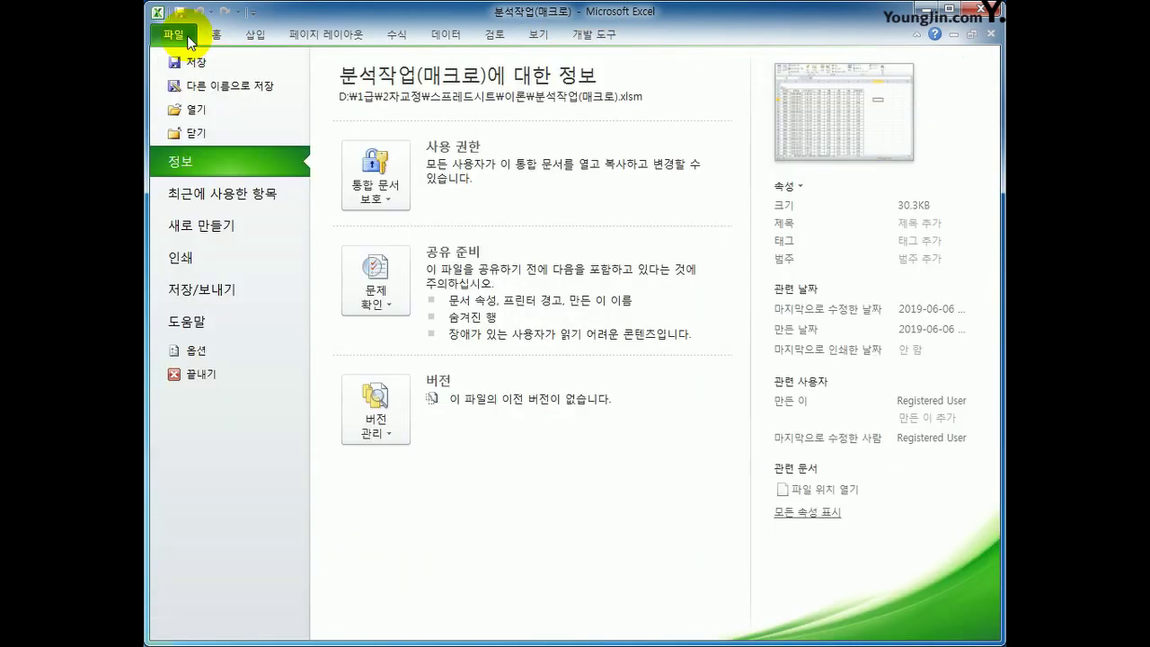
left_click(258, 359)
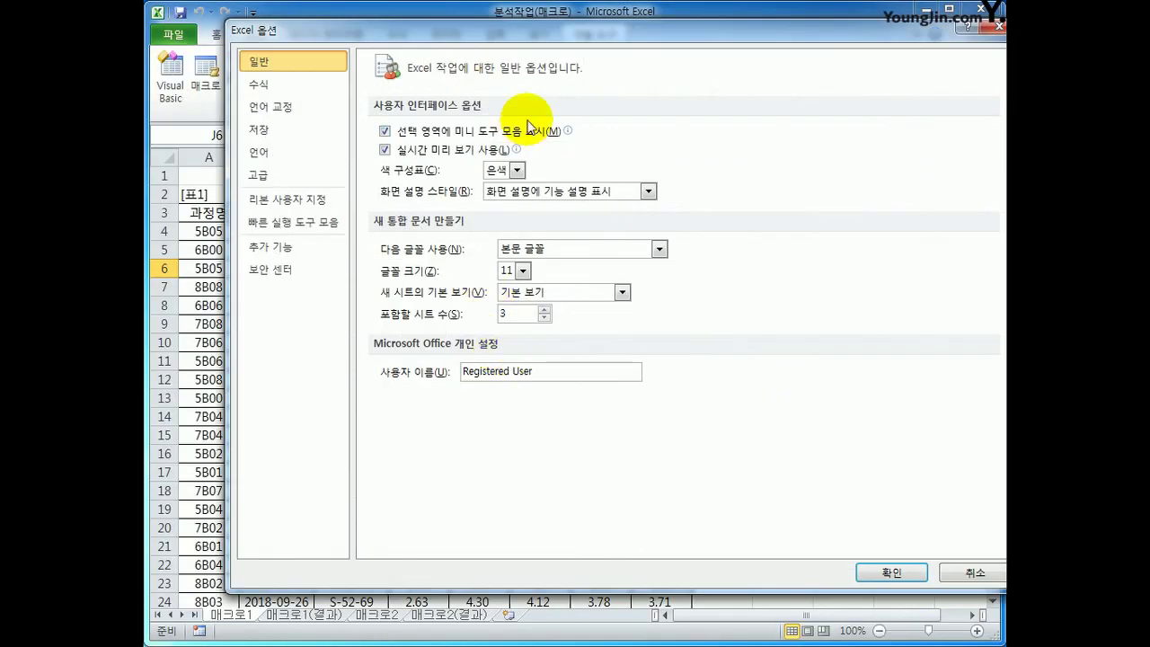
left_click_drag(530, 26, 469, 37)
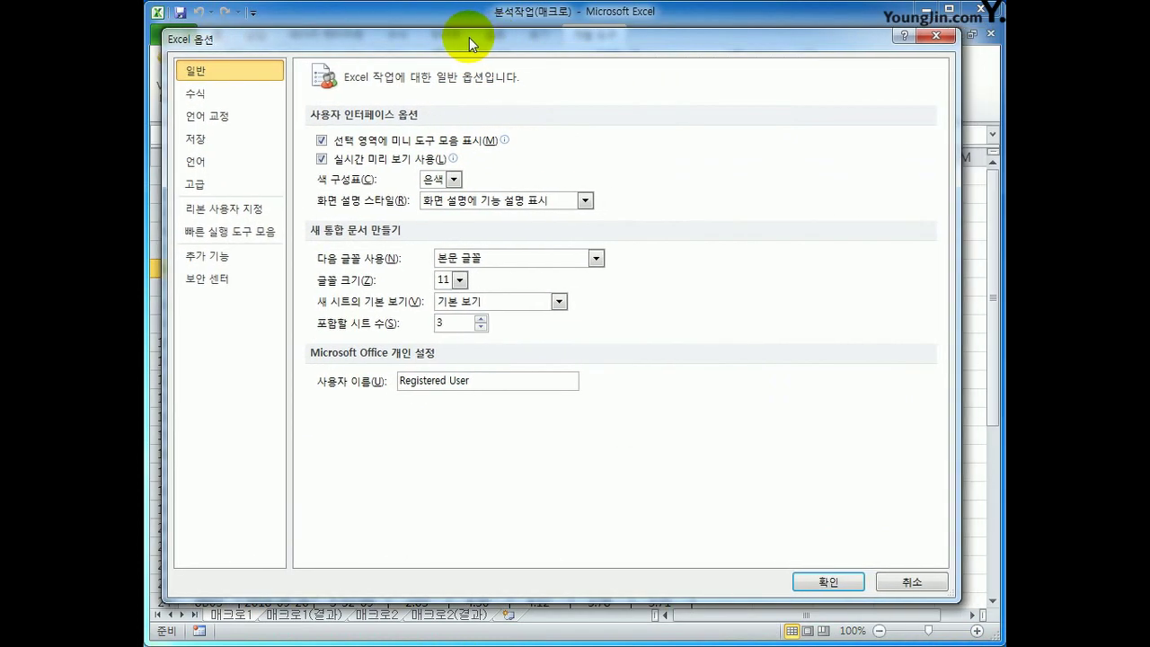
left_click(251, 218)
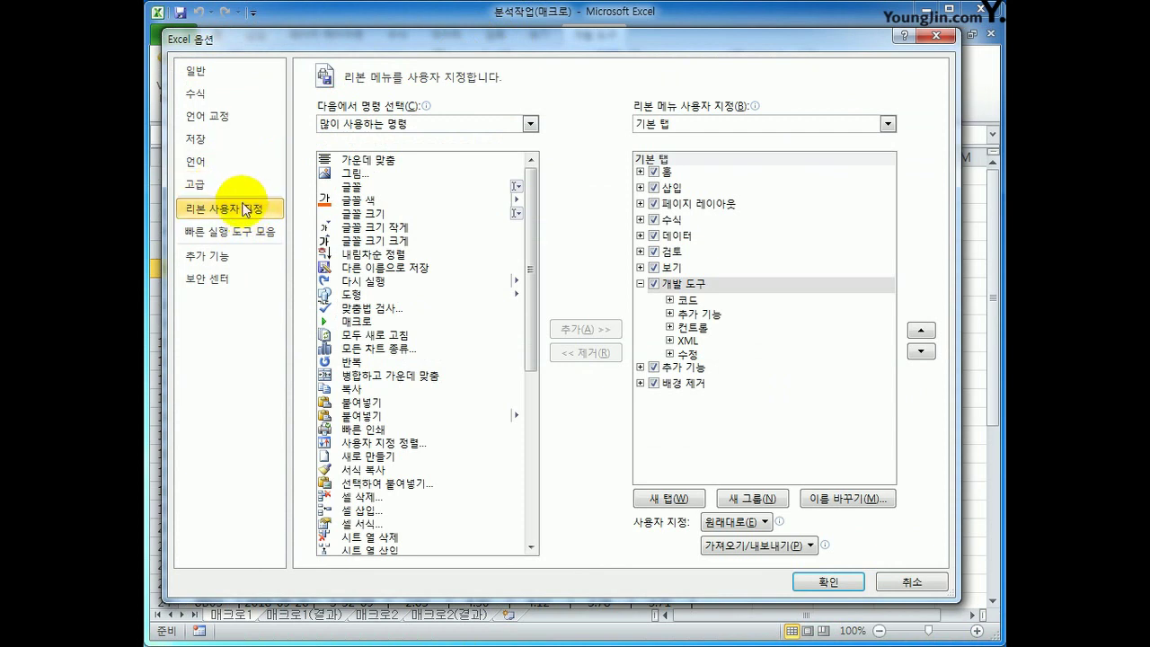
left_click(654, 288)
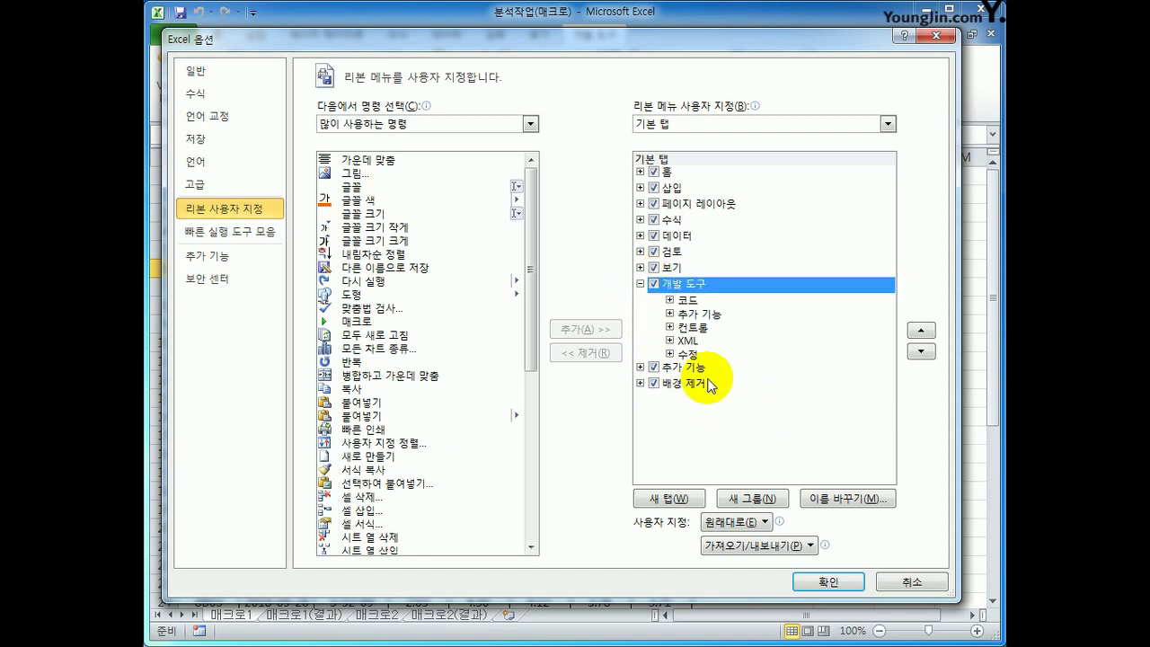
left_click(826, 581)
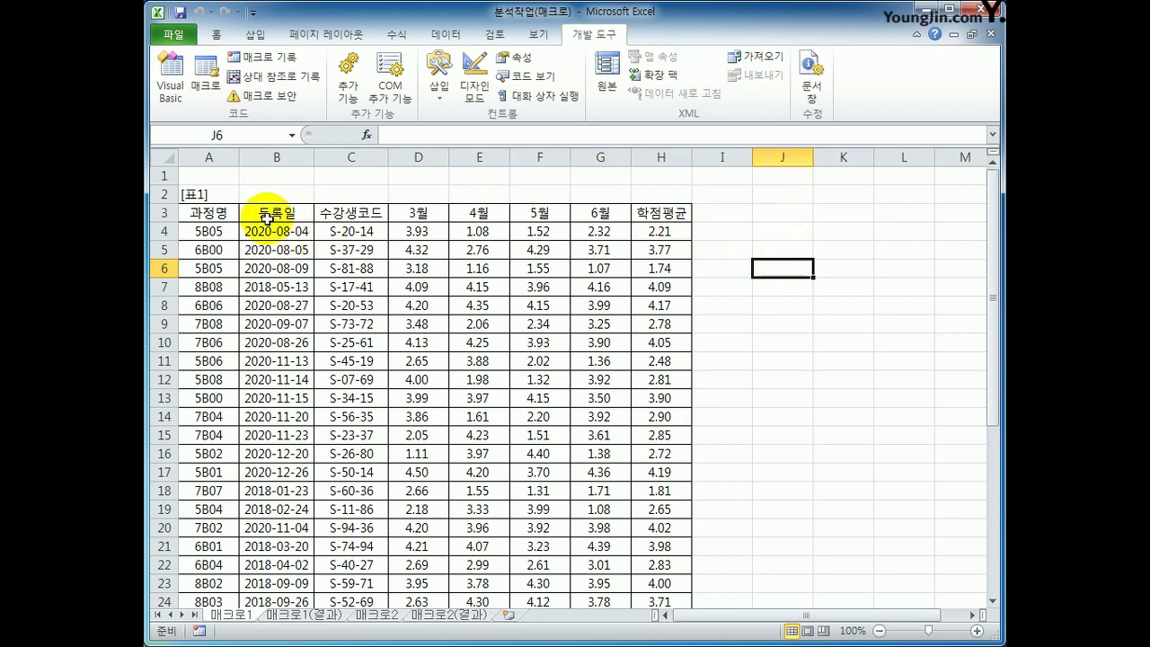
left_click(231, 215)
left_click_drag(230, 216, 655, 584)
scroll(669, 503, "up", 3)
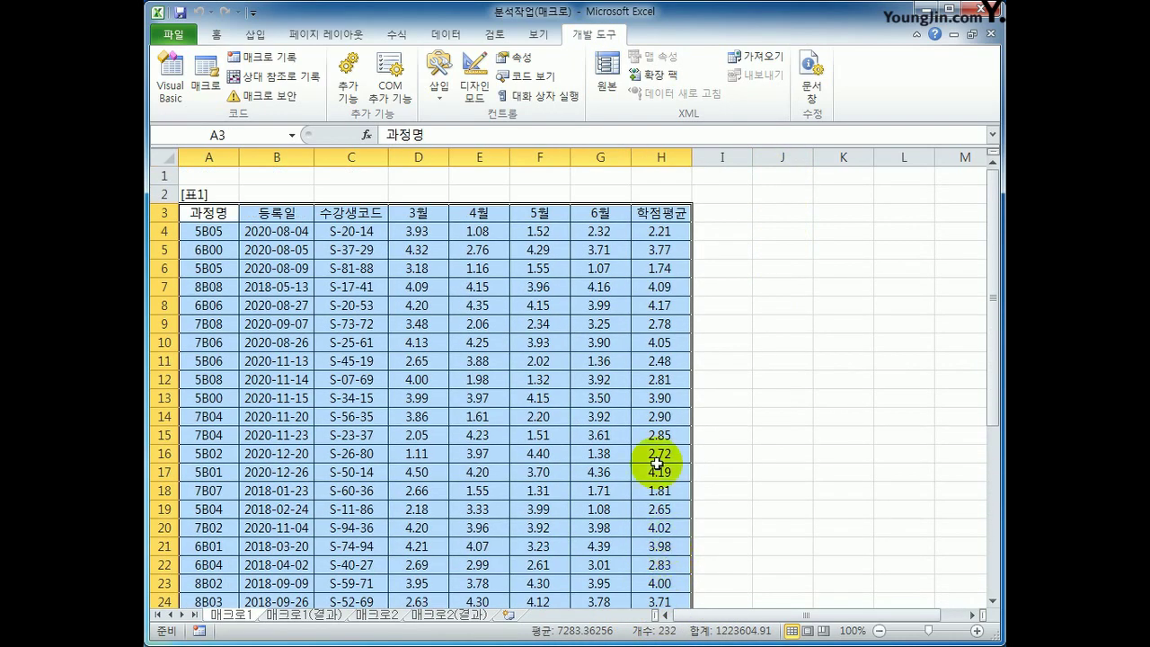
left_click(846, 207)
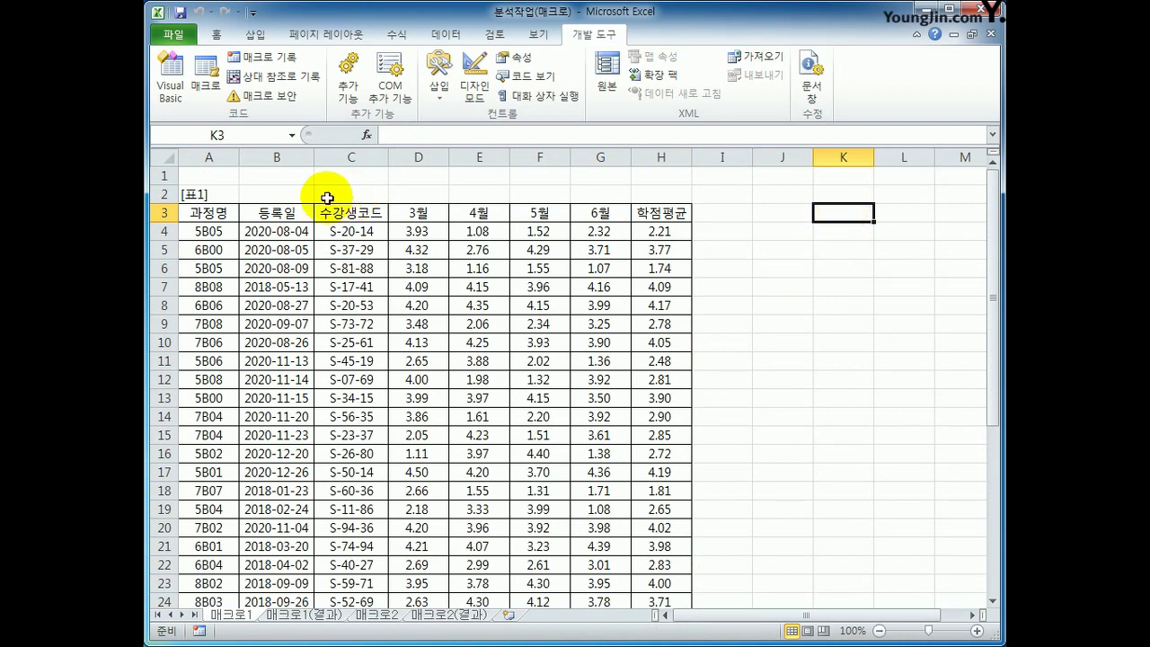
left_click(244, 175)
left_click(225, 175)
left_click(881, 357)
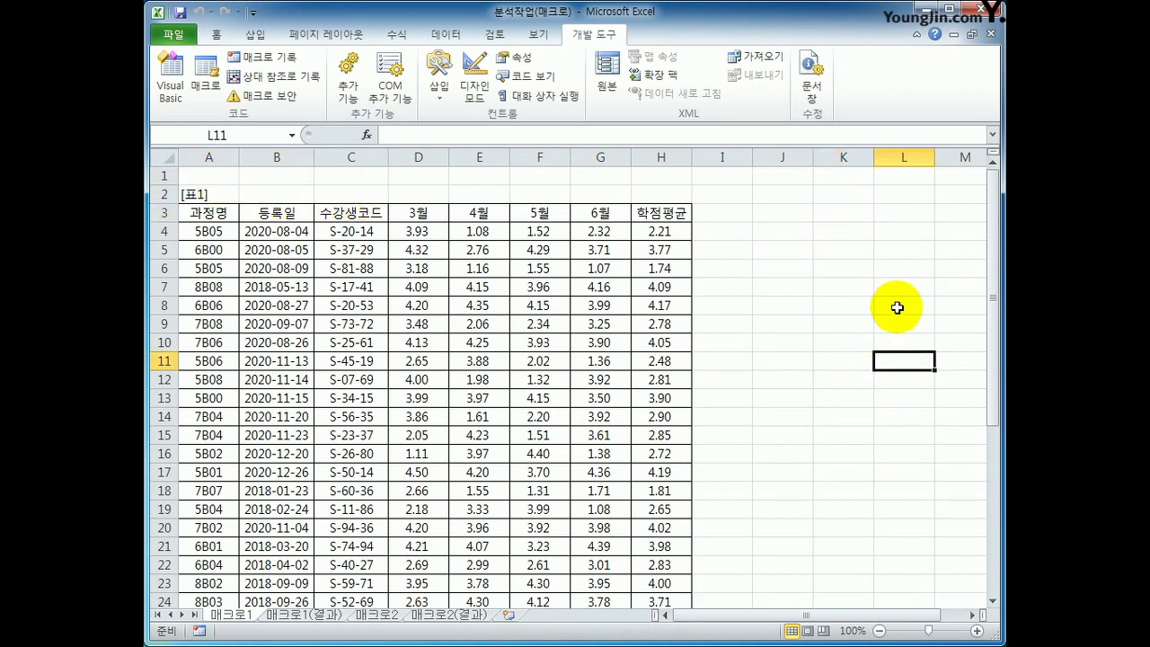
left_click(868, 395)
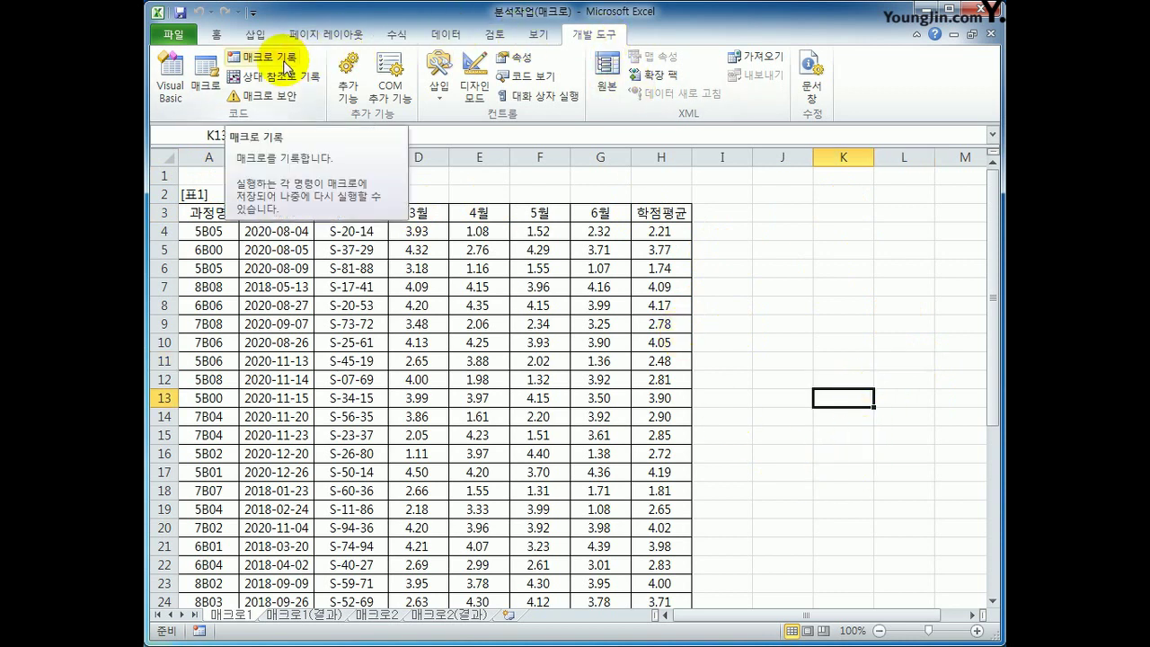
- Start recording a macro named 우수학생보기, stored in the current workbook
left_click(203, 635)
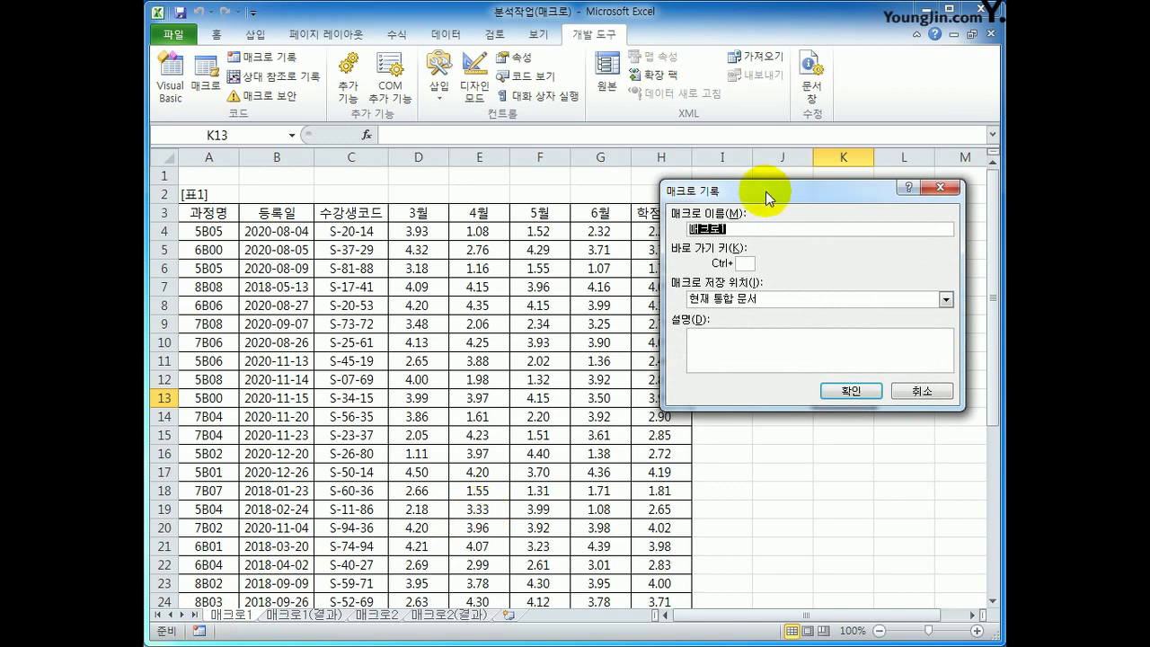
left_click_drag(766, 193, 550, 258)
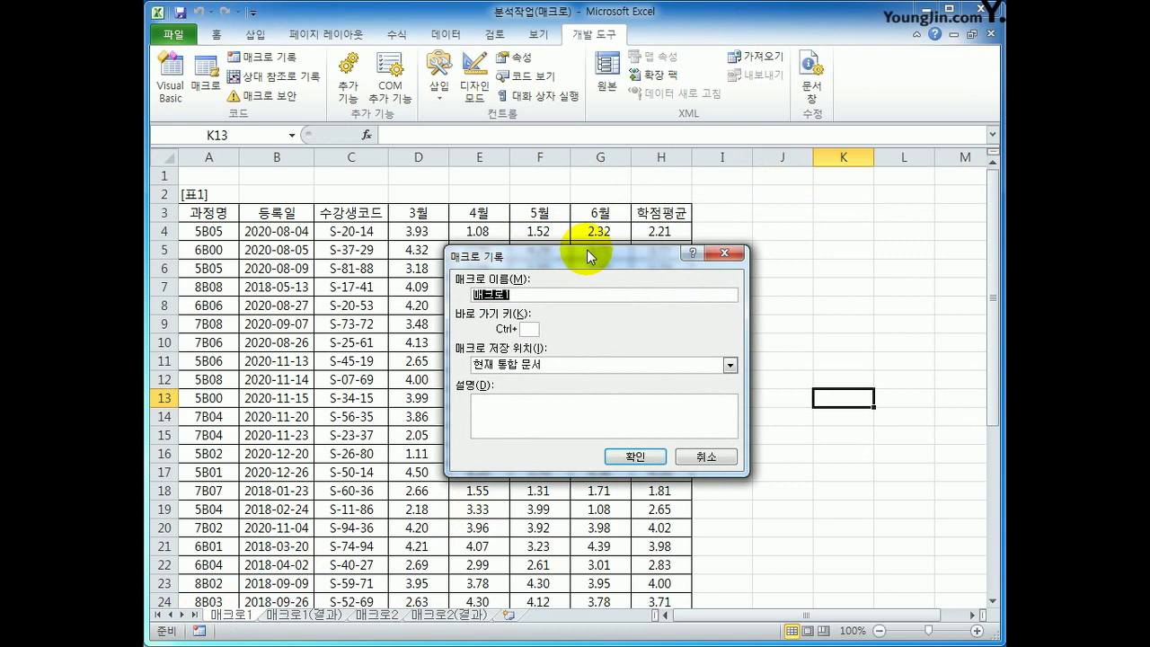
type("우수학생보기")
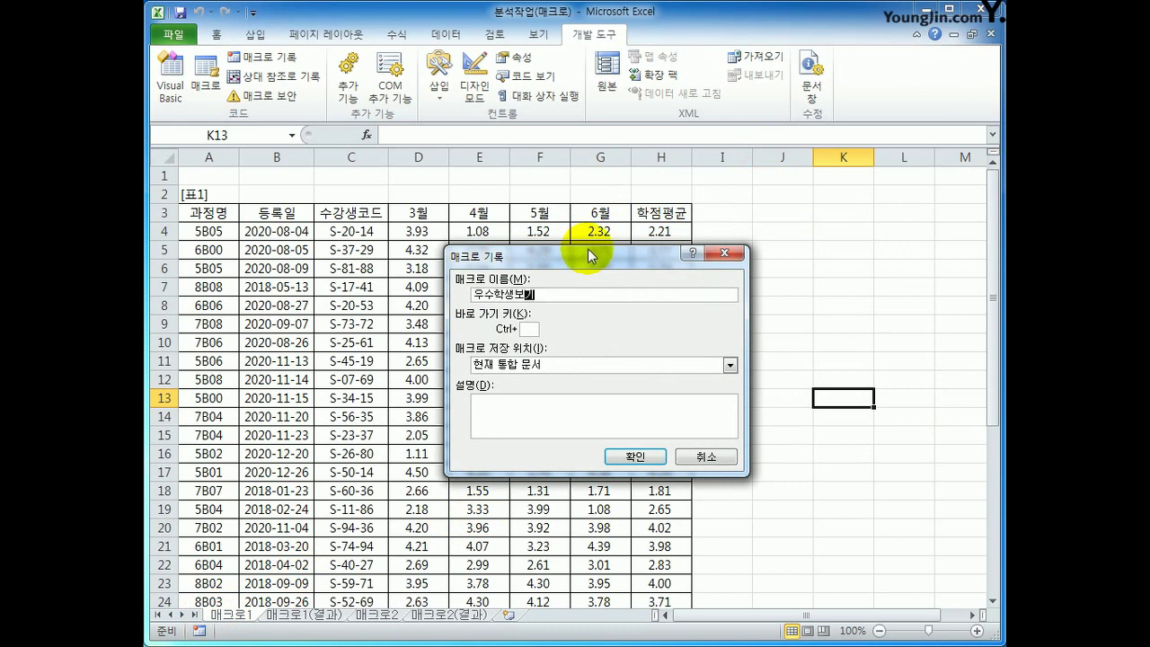
left_click_drag(568, 294, 437, 295)
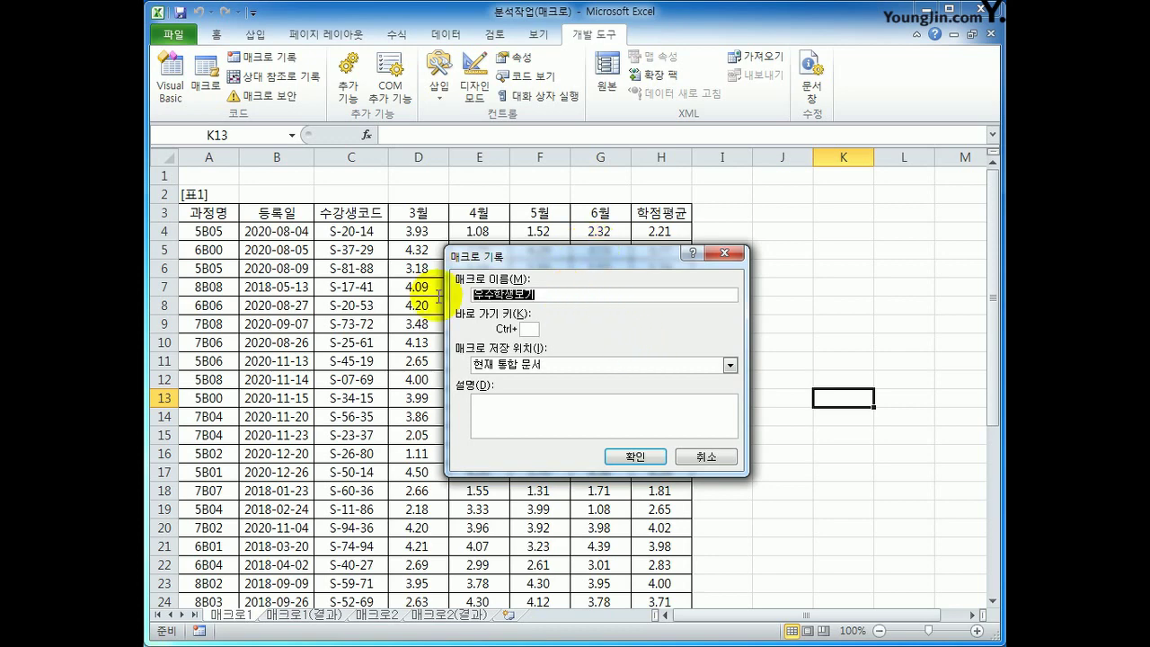
left_click(635, 461)
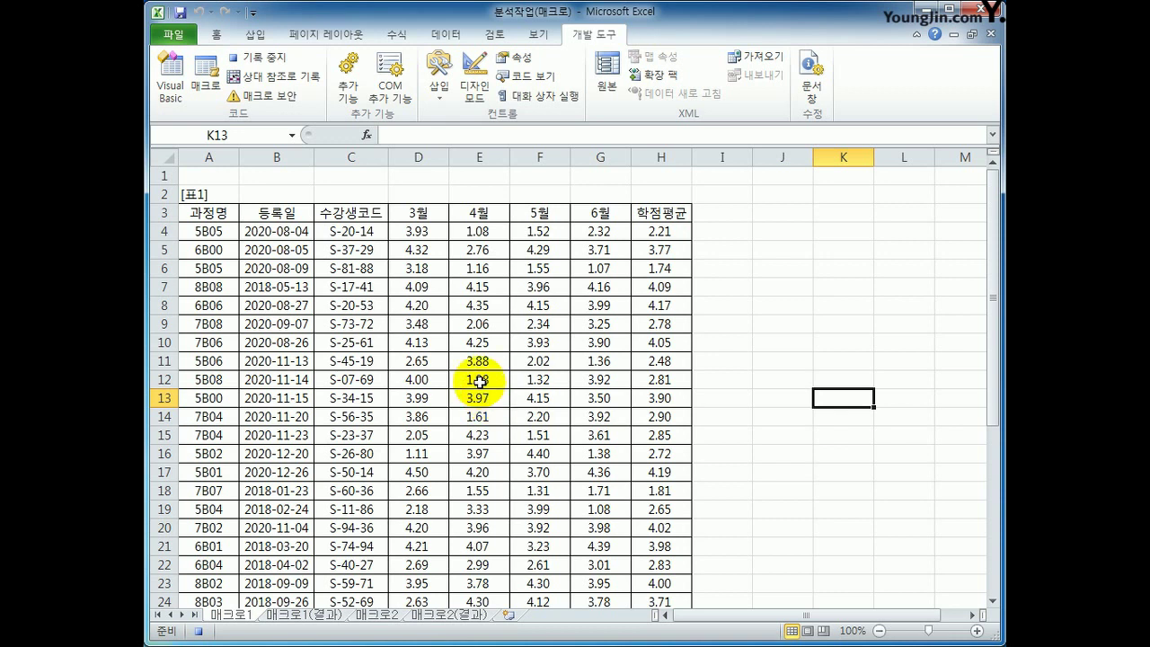
- Turn on AutoFilter for the [표1] table, starting from the 과정명 header in cell A3
left_click(222, 212)
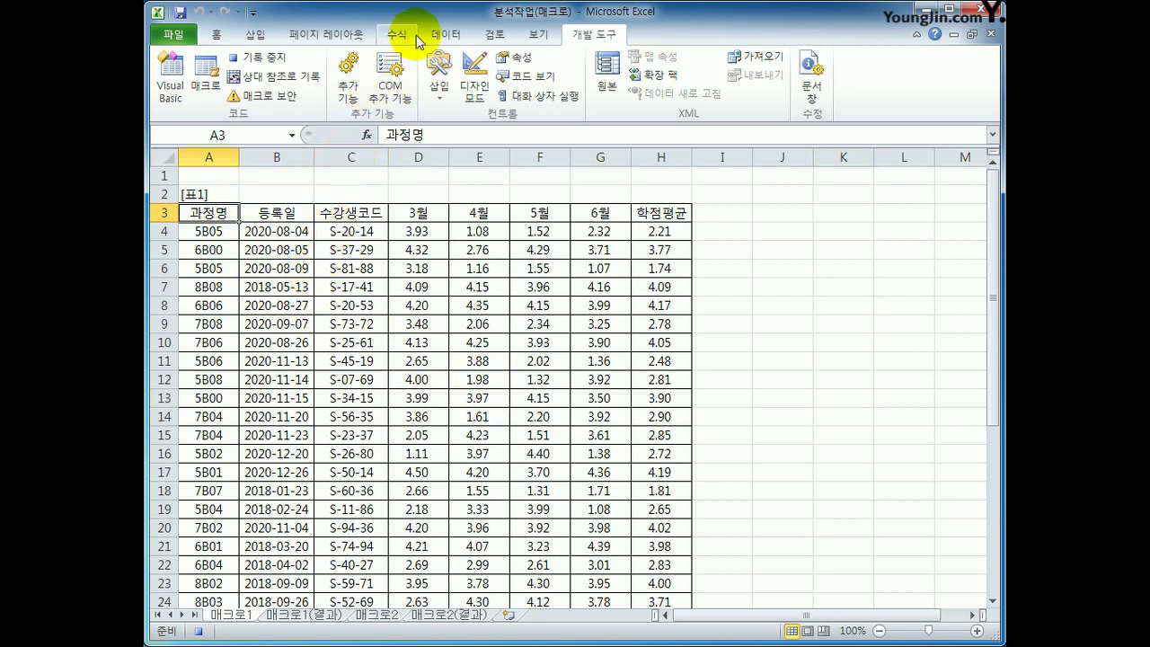
left_click(440, 36)
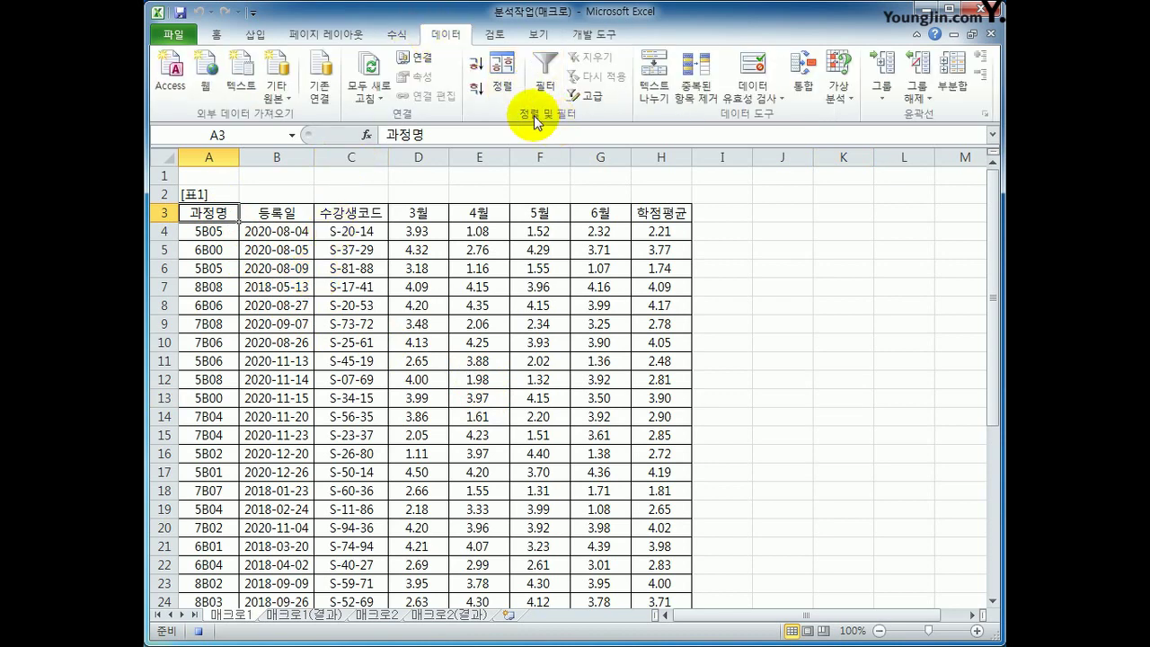
left_click(545, 77)
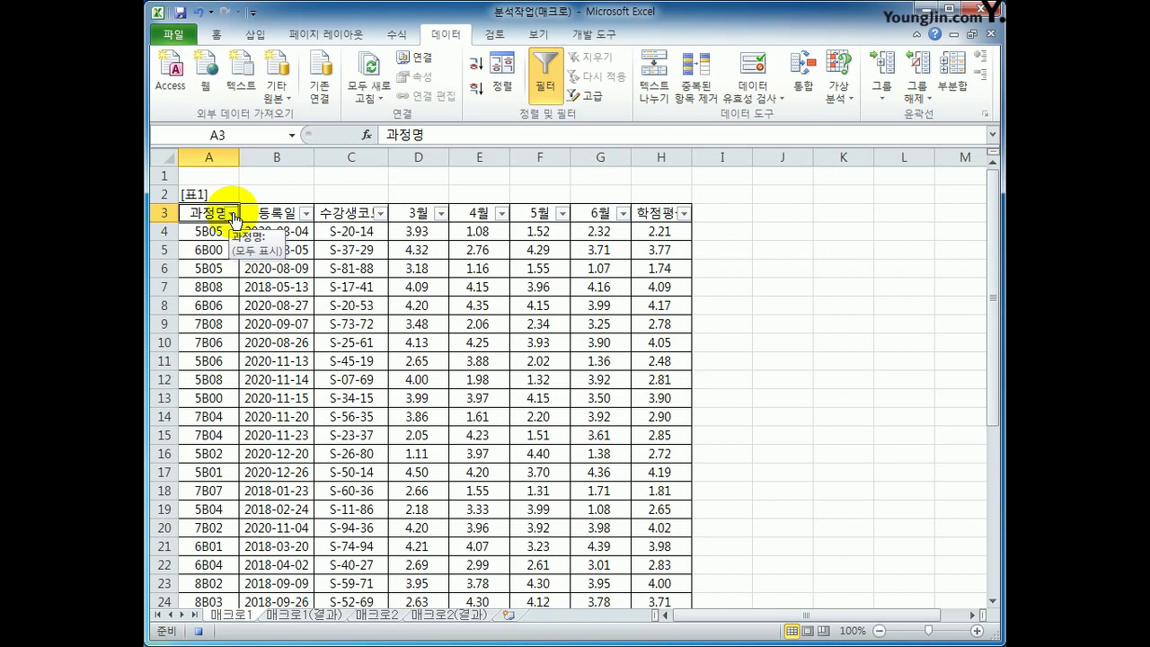
- Filter the 3월 column to values greater than or equal to 3
left_click(418, 216)
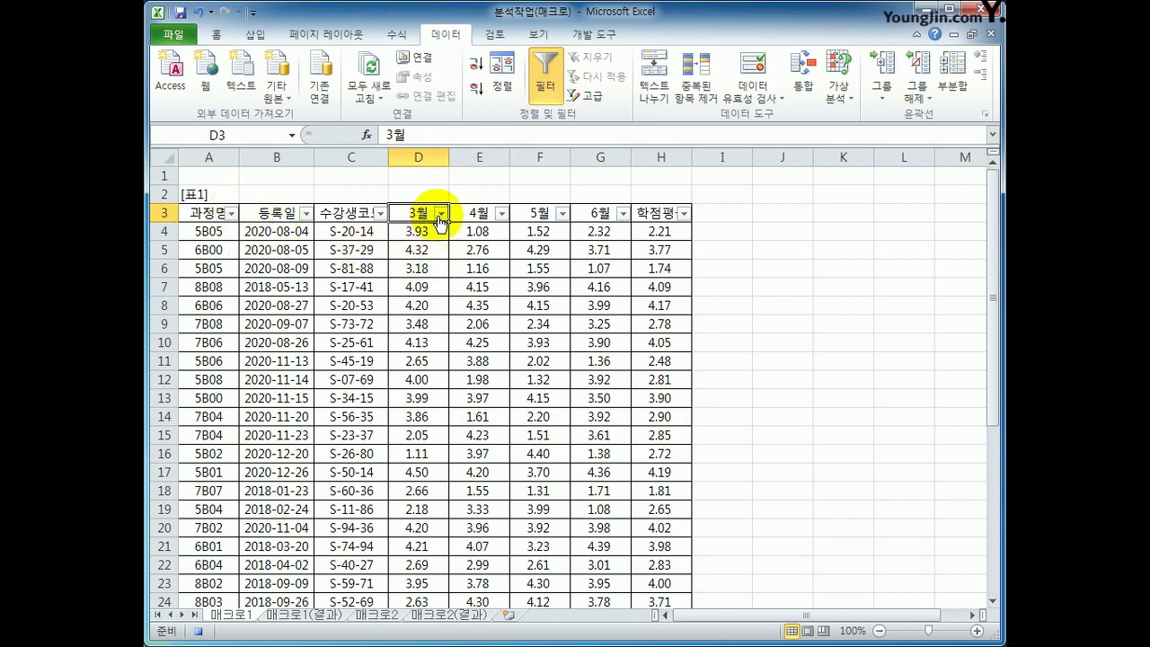
left_click(440, 216)
mouse_move(440, 332)
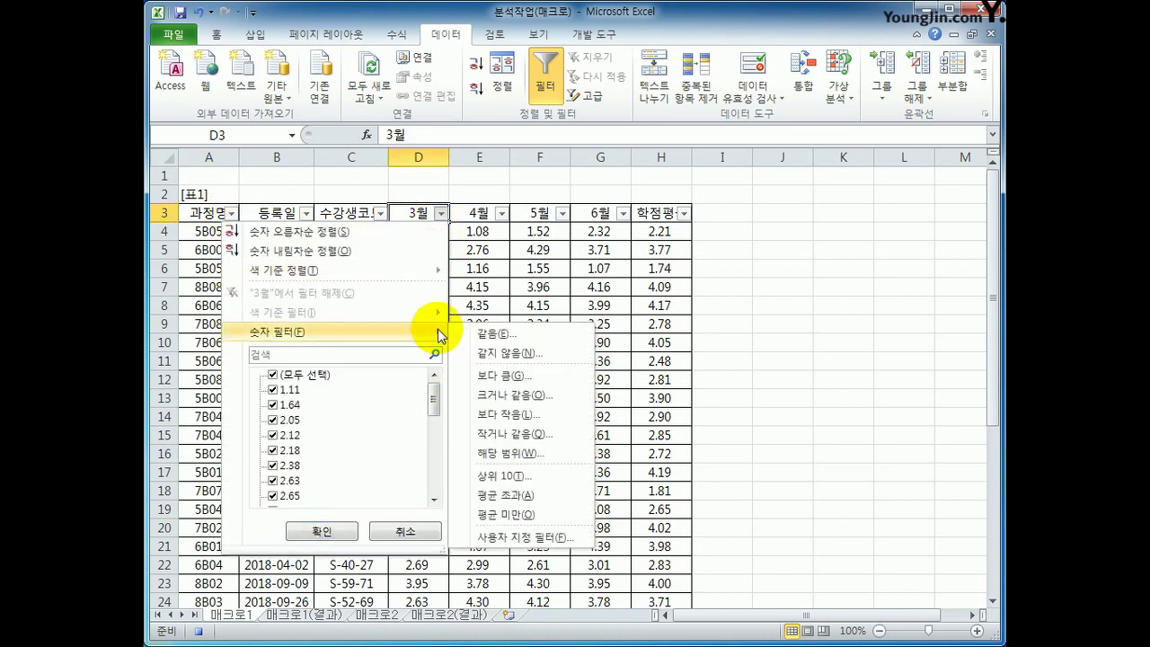
left_click(528, 395)
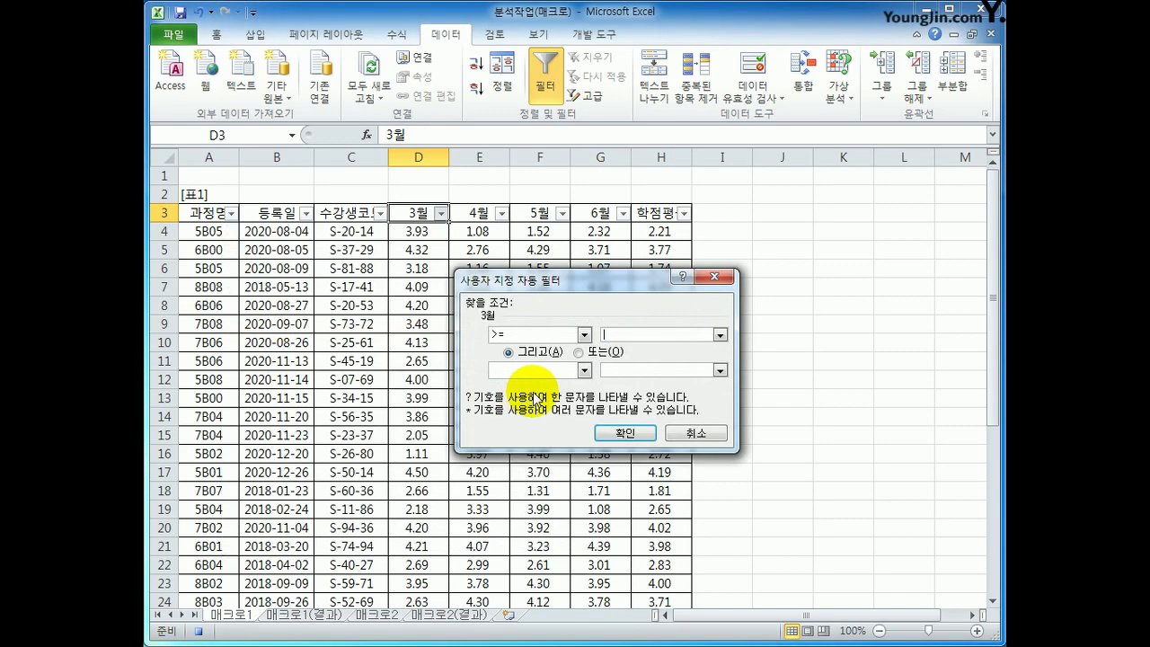
type("3")
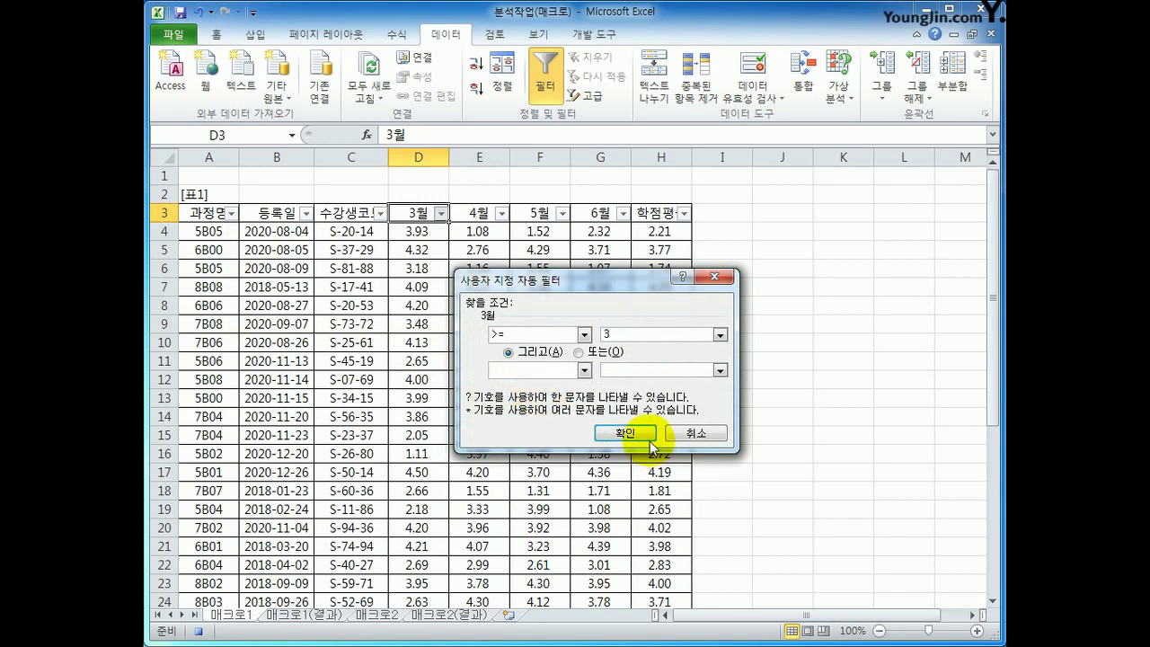
left_click(649, 437)
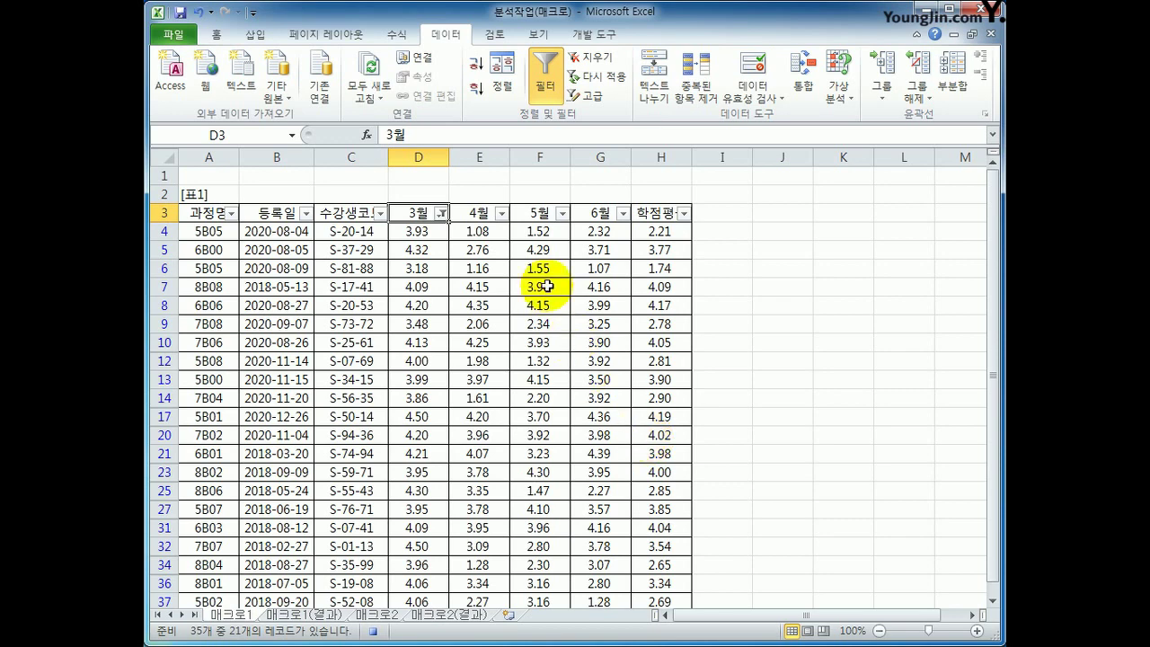
- Filter the 4월 column to values greater than or equal to 3
left_click(474, 214)
left_click(501, 215)
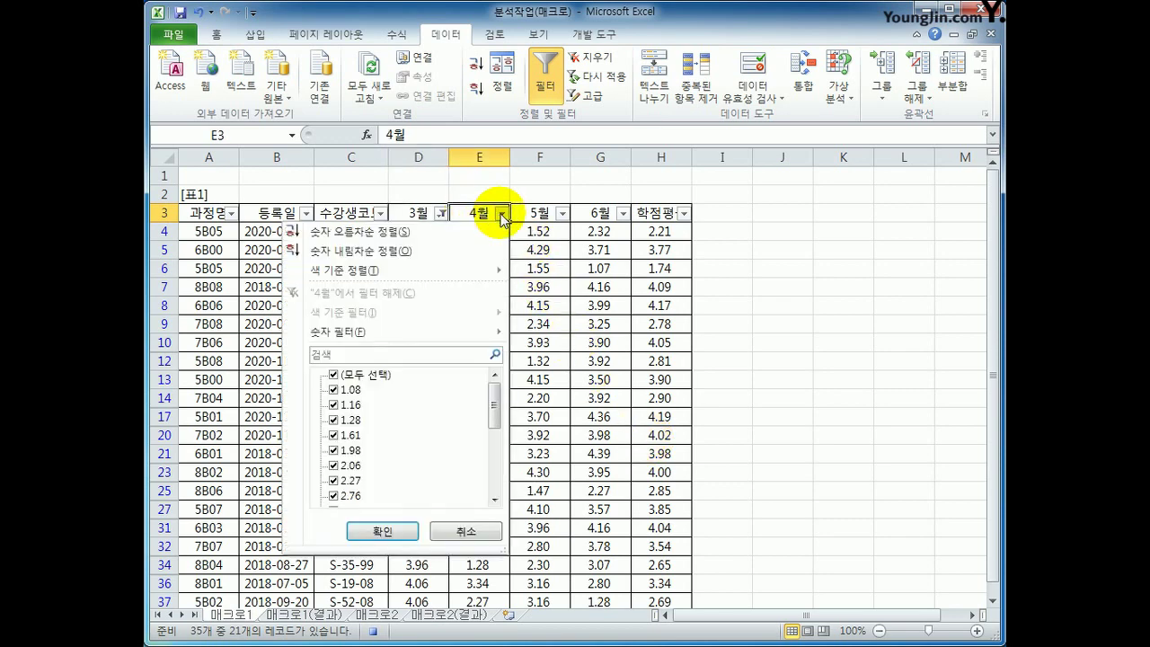
mouse_move(470, 324)
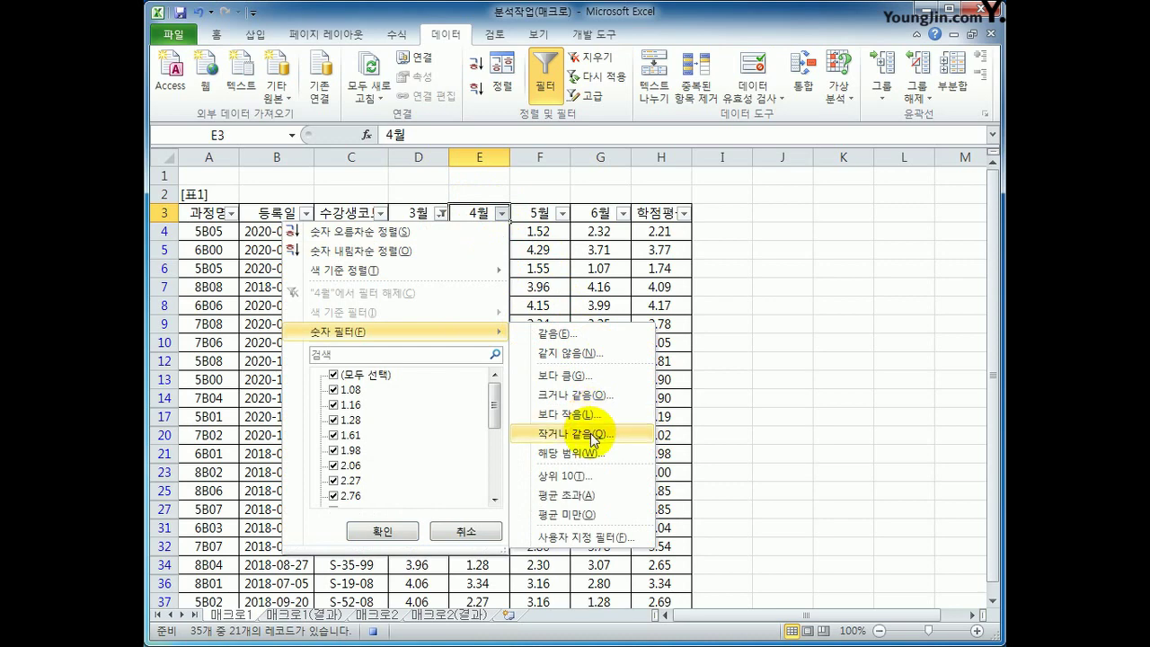
left_click(595, 395)
type("3")
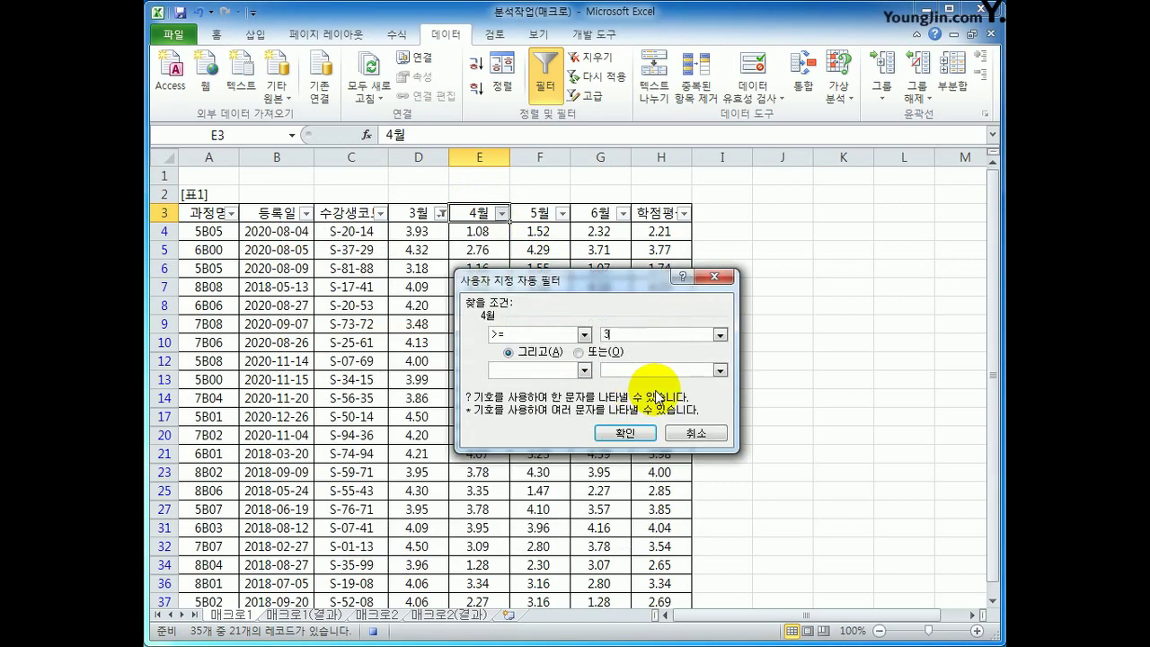
left_click(629, 432)
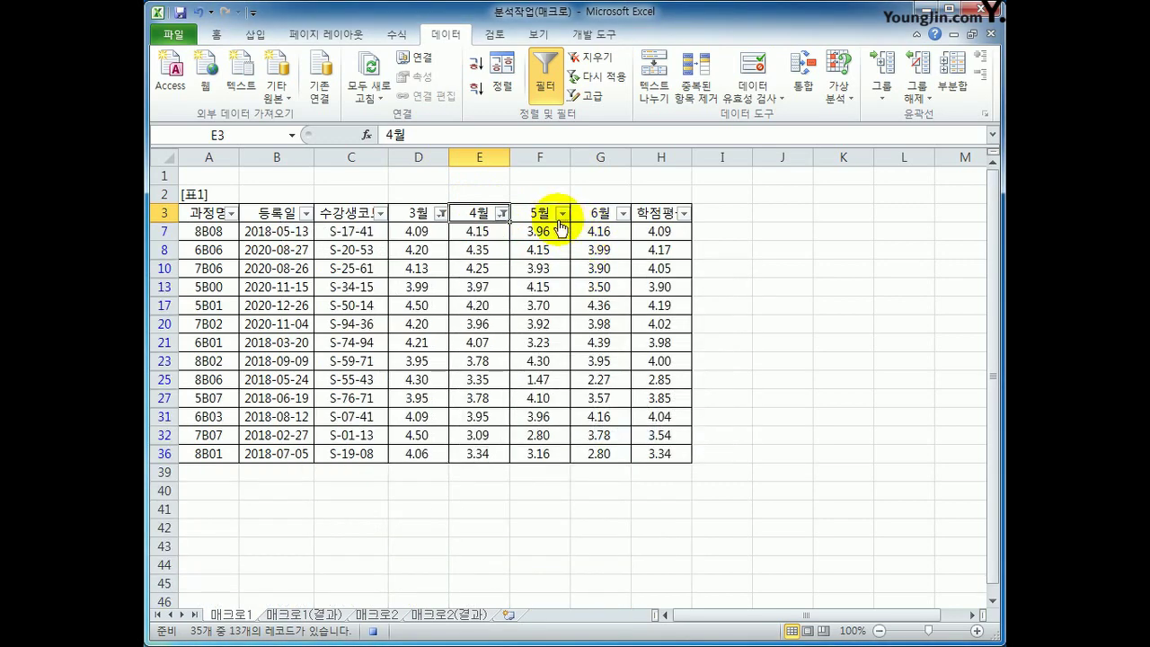
- Filter the 5월 column to values greater than or equal to 3
left_click(561, 213)
mouse_move(507, 339)
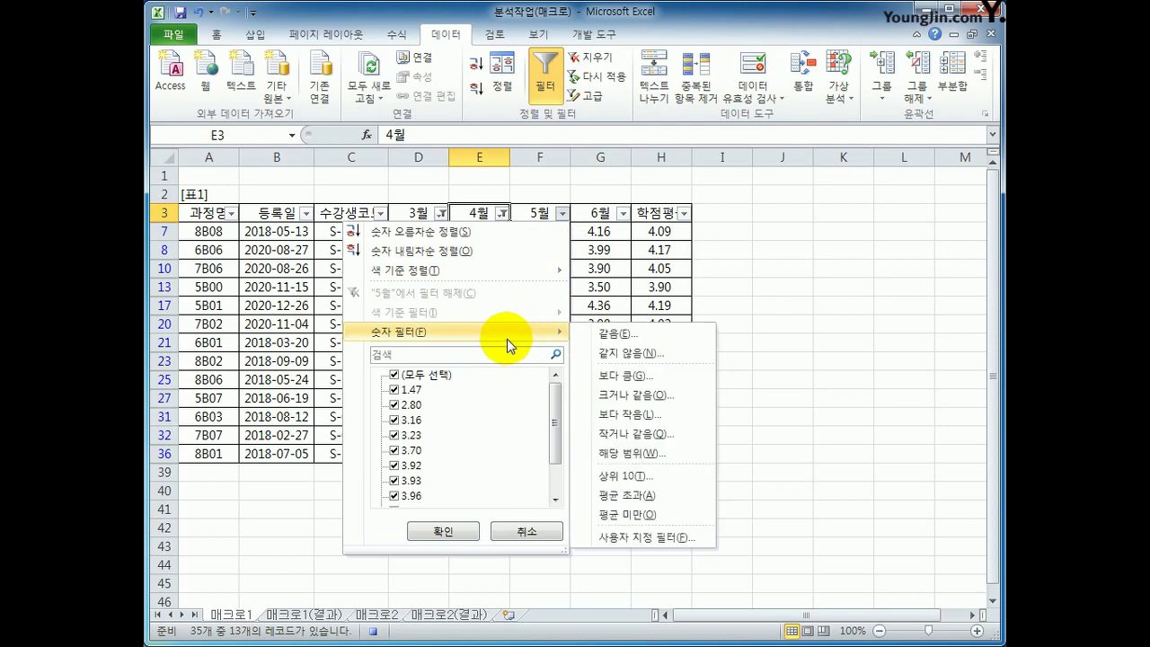
left_click(655, 396)
type("3")
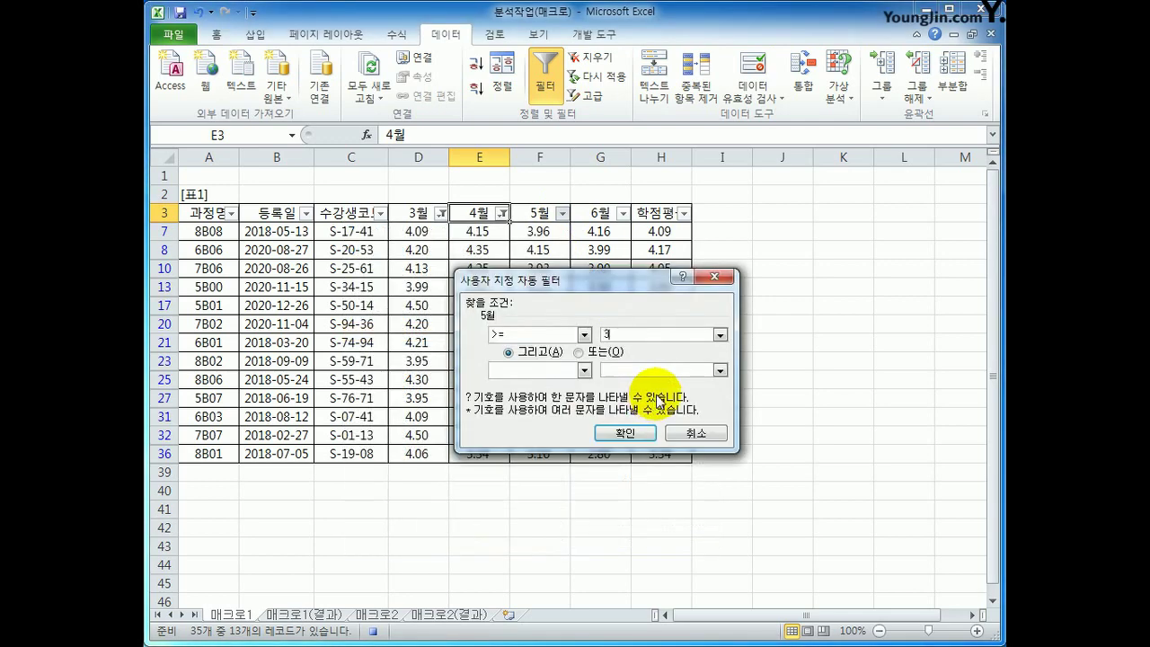
left_click(633, 434)
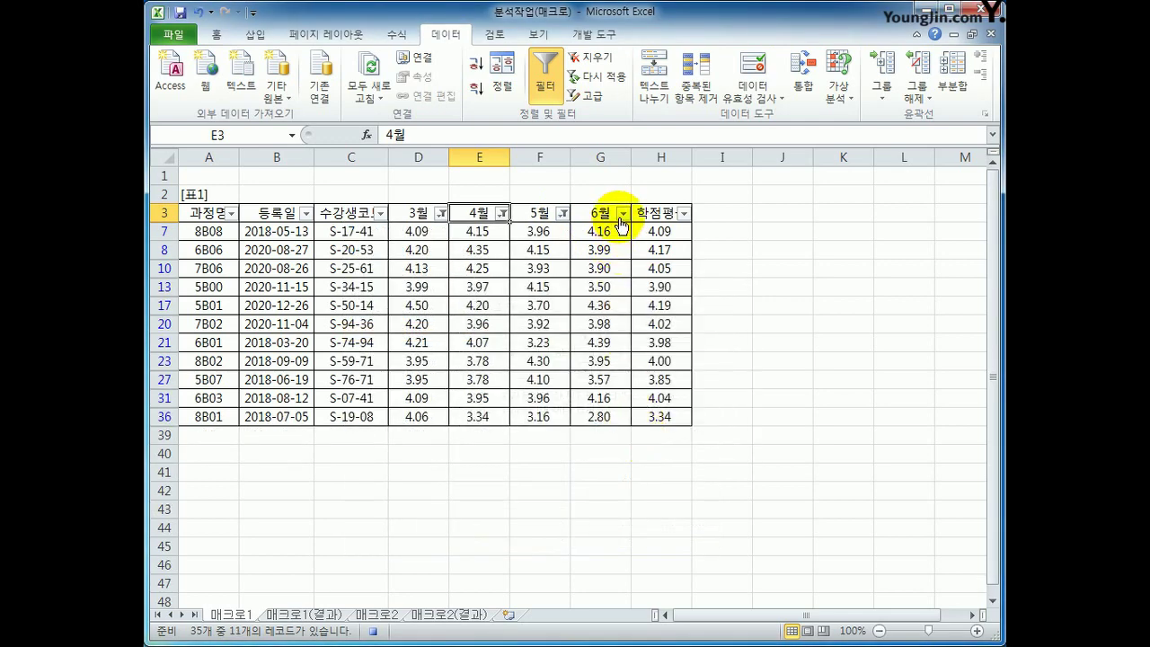
- Filter the 6월 column to values greater than or equal to 3
left_click(620, 215)
mouse_move(562, 338)
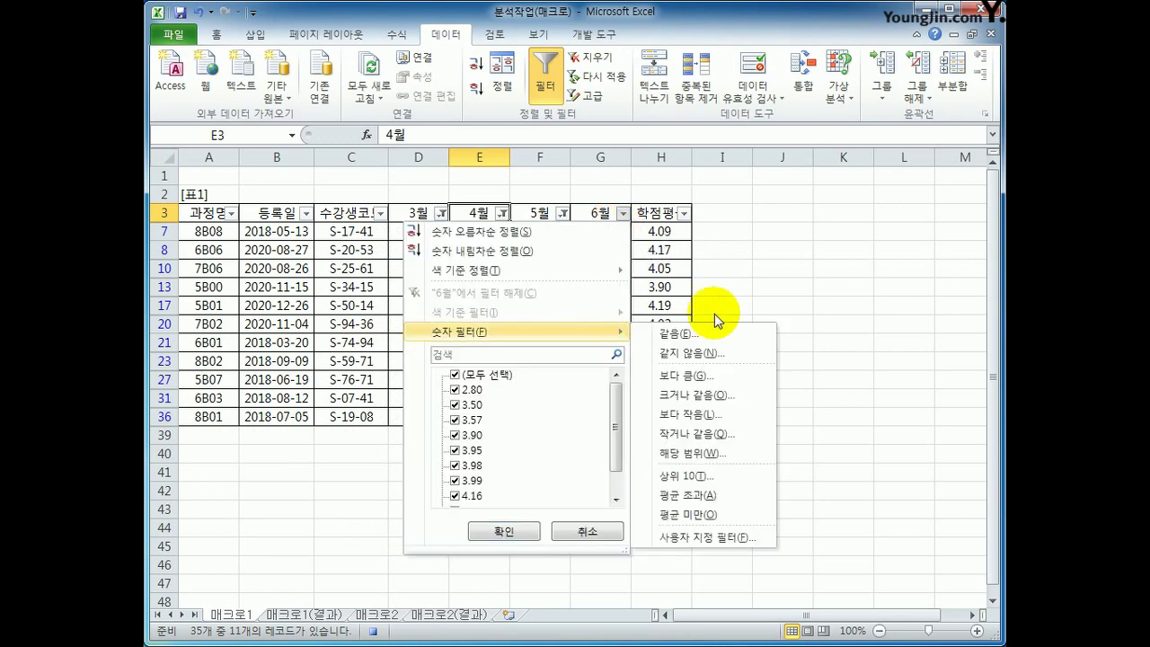
left_click(727, 398)
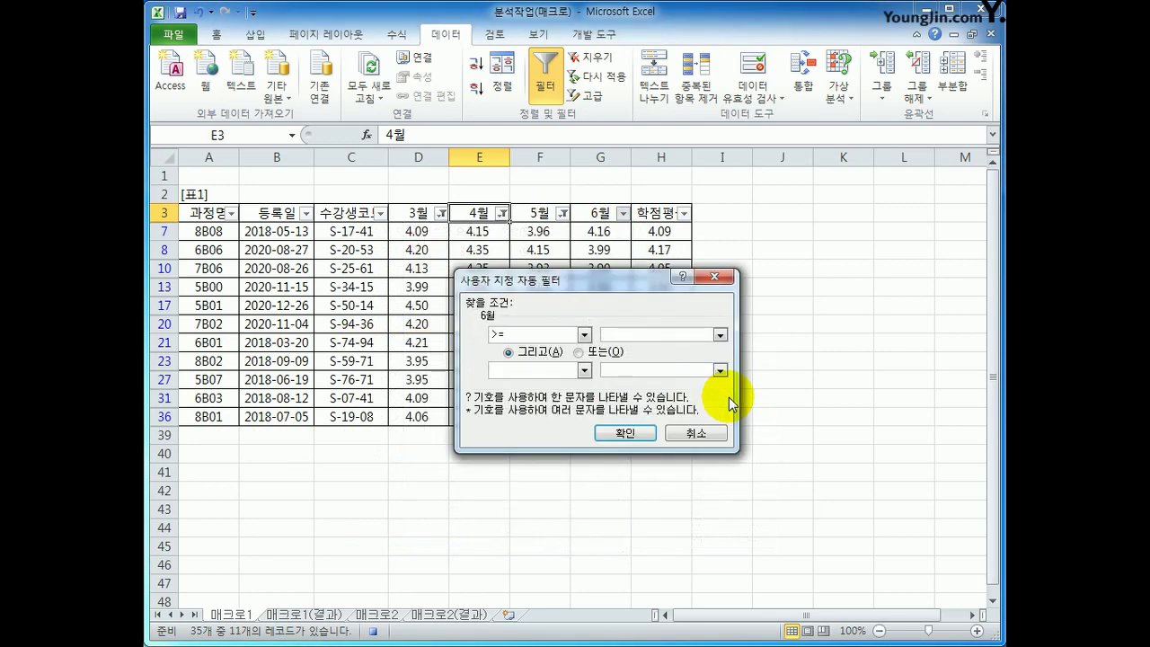
type("3")
left_click(626, 434)
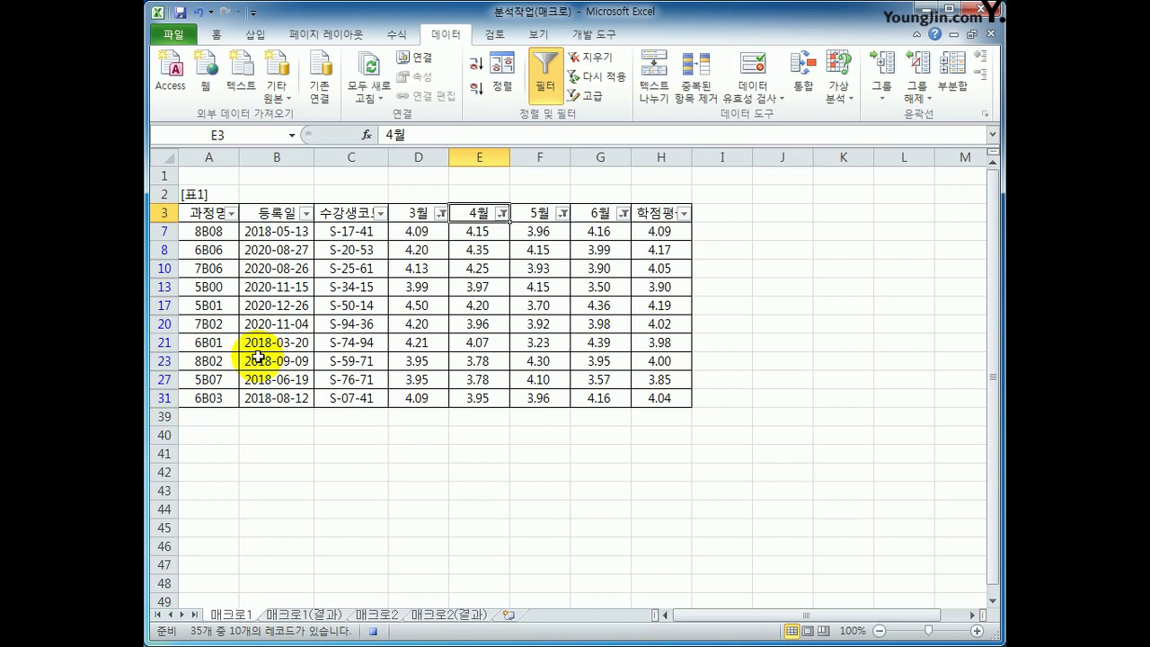
- Sort the filtered table by 학점평균 in descending order and stop recording the macro
left_click(678, 216)
left_click(682, 216)
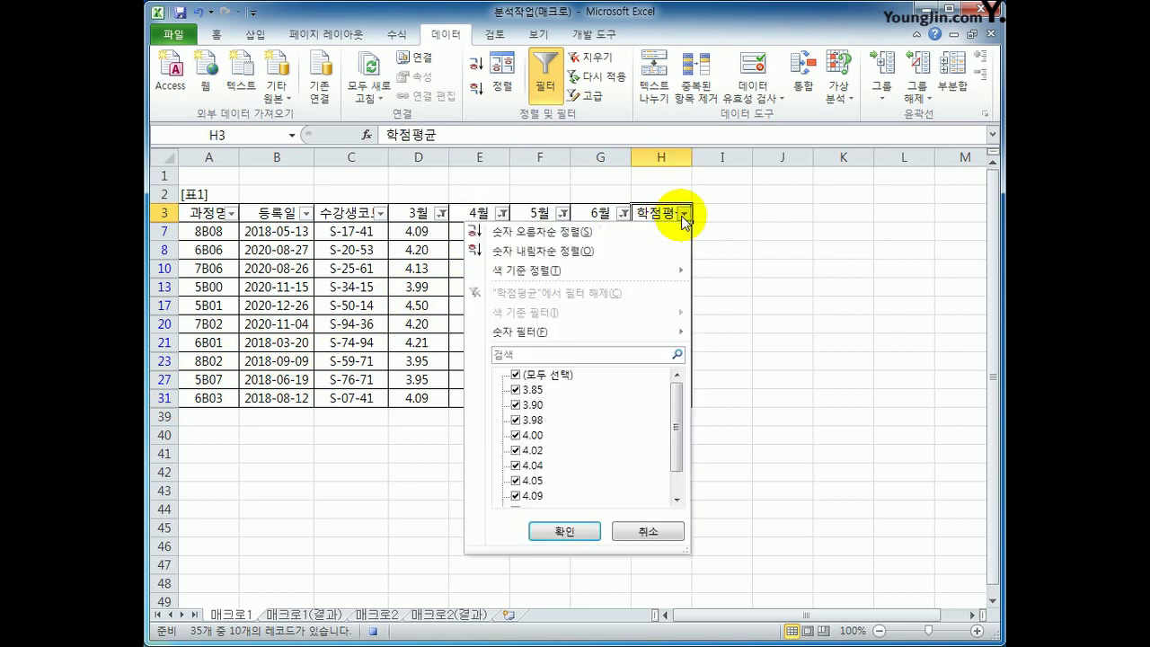
left_click(635, 255)
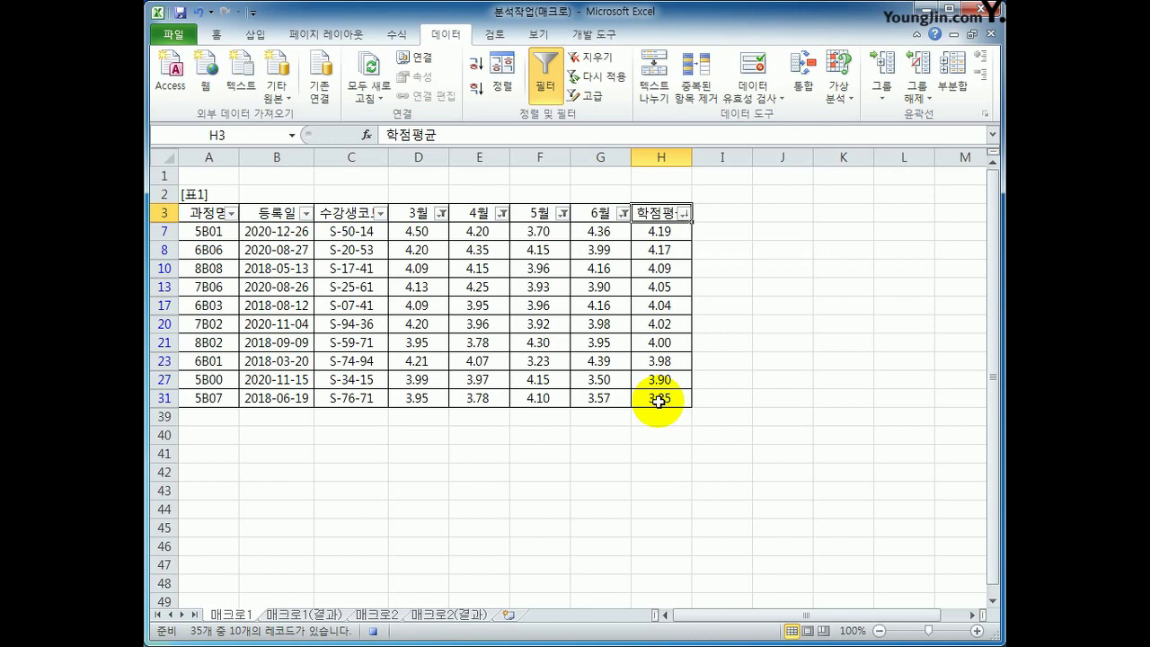
left_click(594, 34)
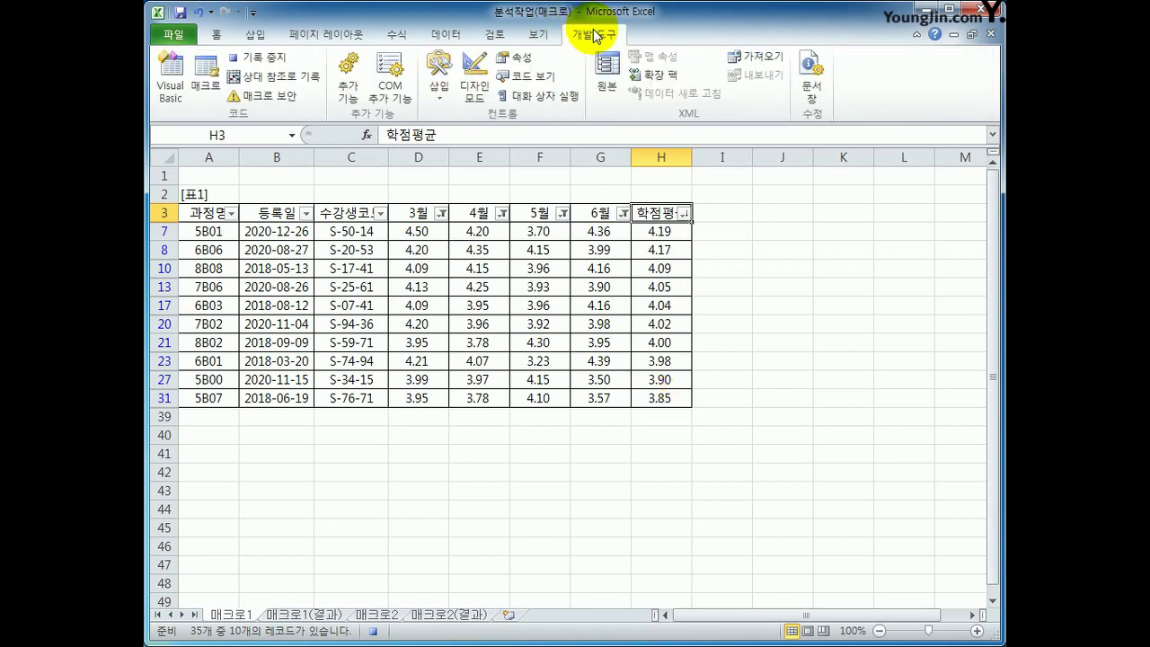
left_click(374, 632)
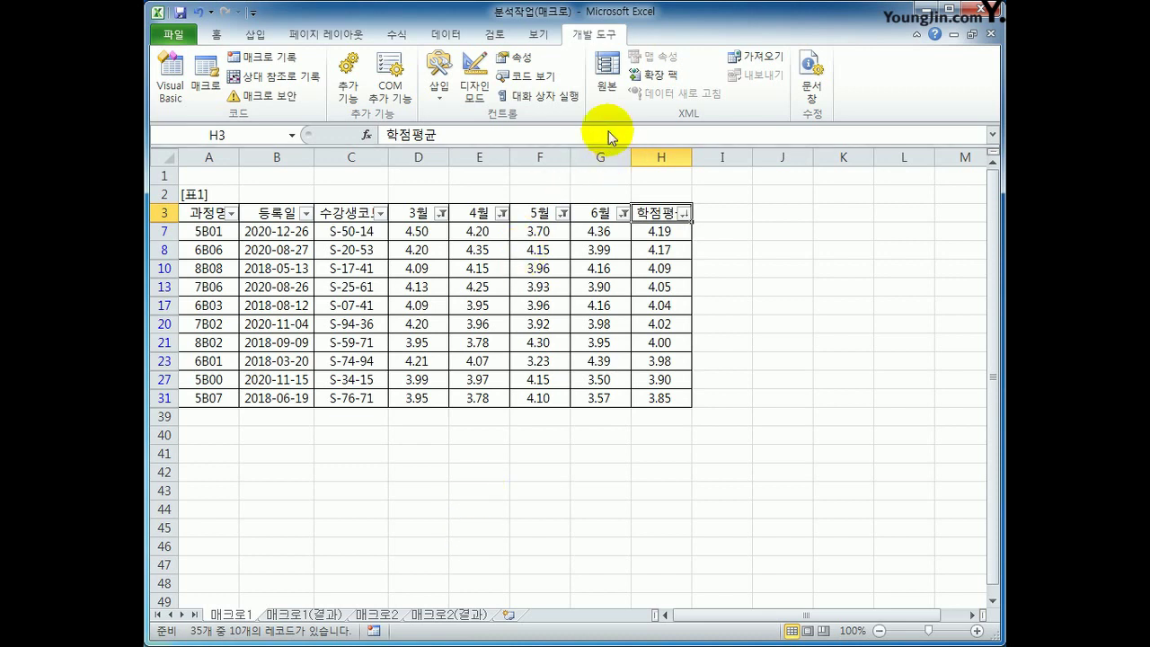
- Insert a form control button over cells F1:H2 and assign the 우수학생보기 macro to it
left_click(444, 96)
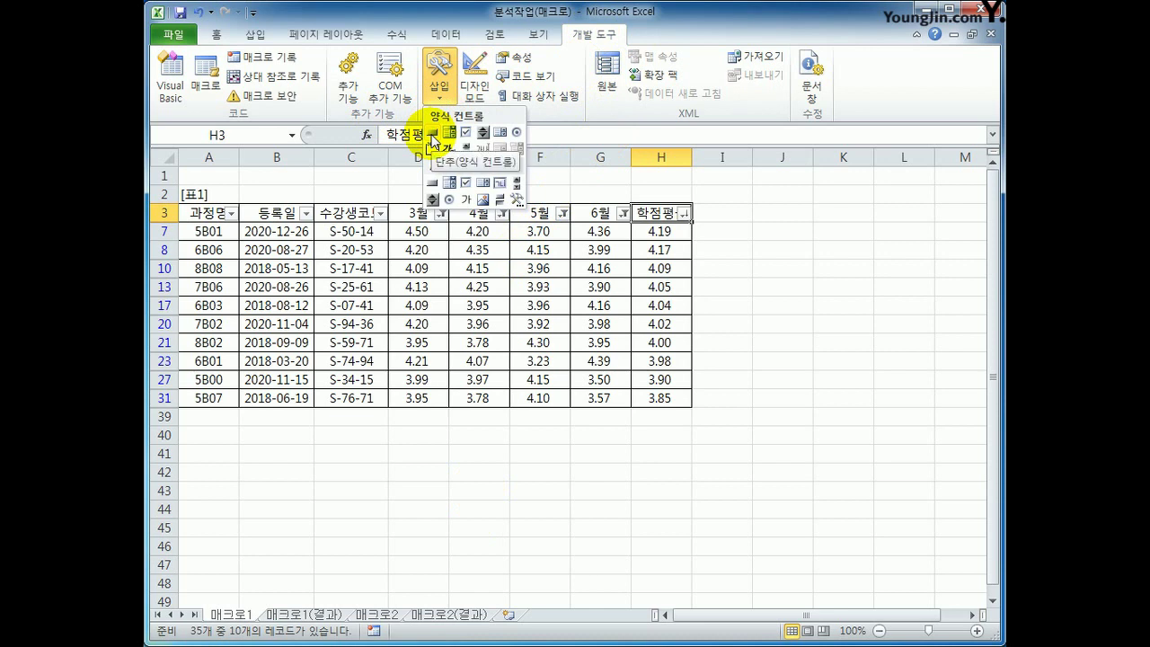
left_click(432, 133)
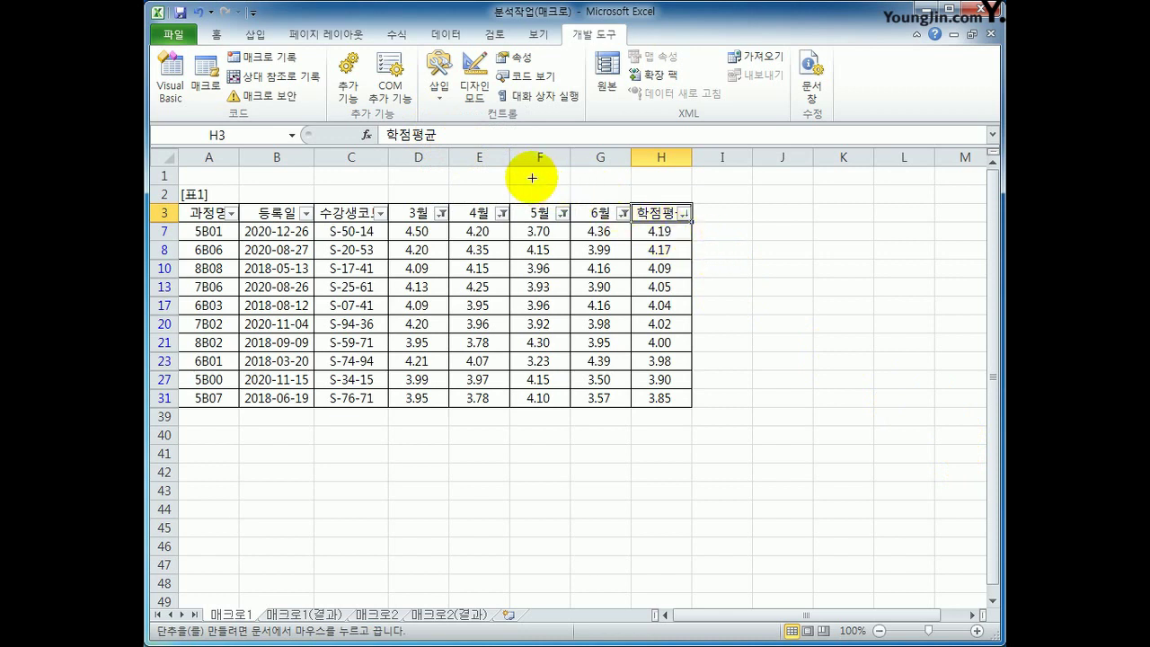
left_click_drag(509, 167, 690, 197)
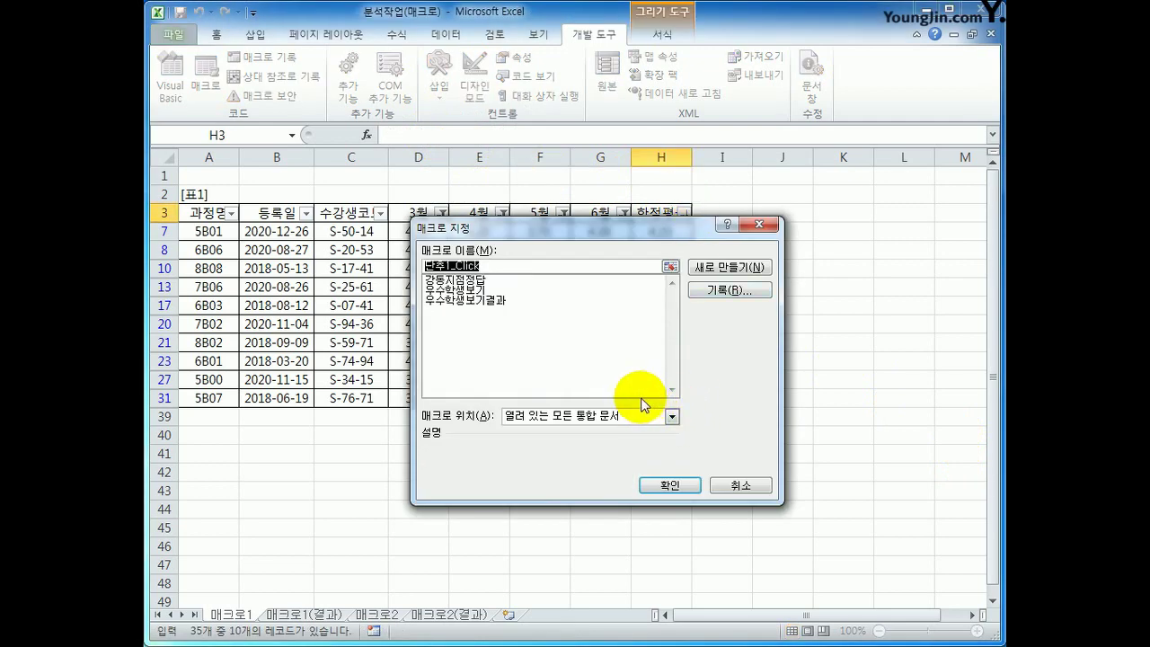
left_click(467, 291)
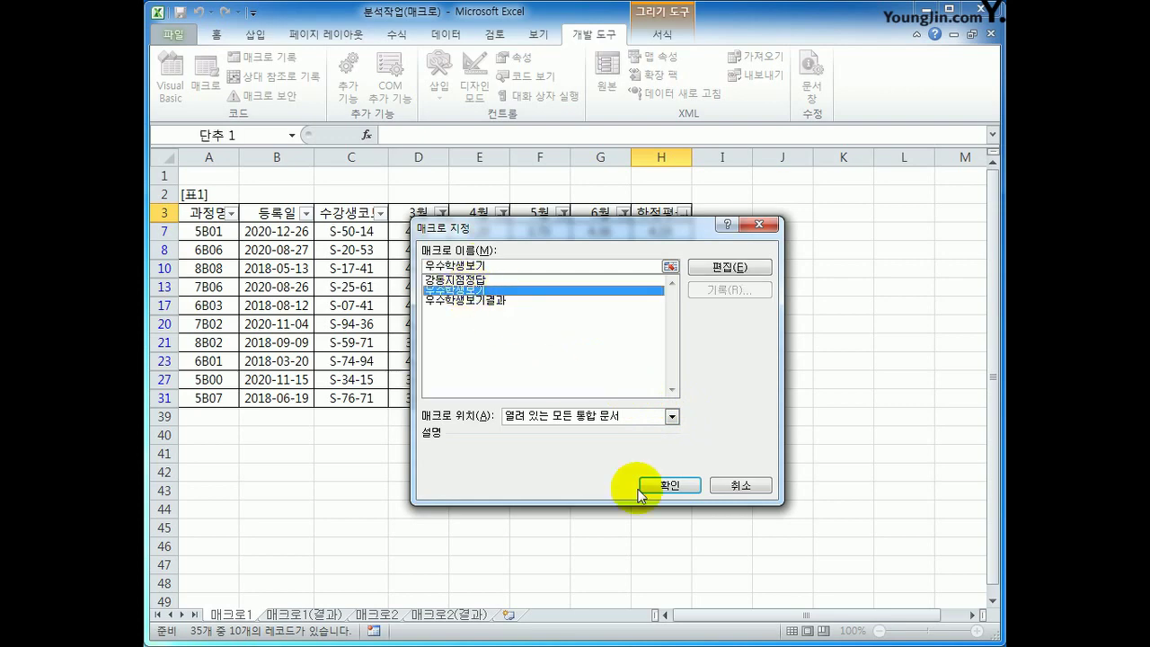
left_click(669, 484)
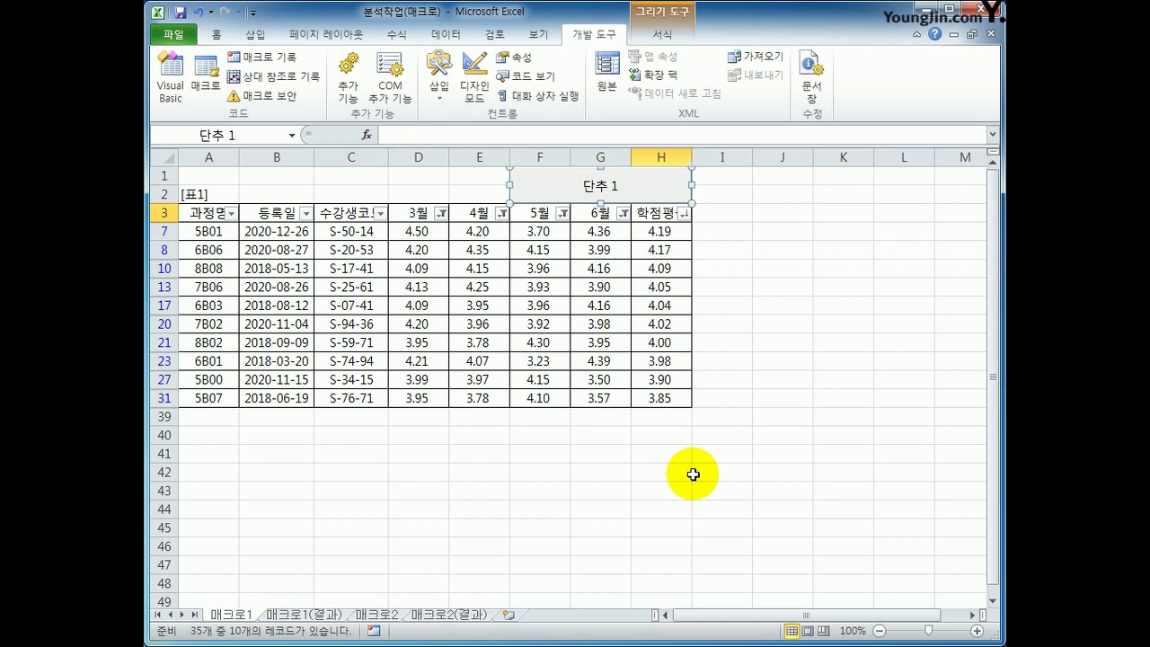
- Change the new button's label to 우수학생보기 and deselect the button
type("우")
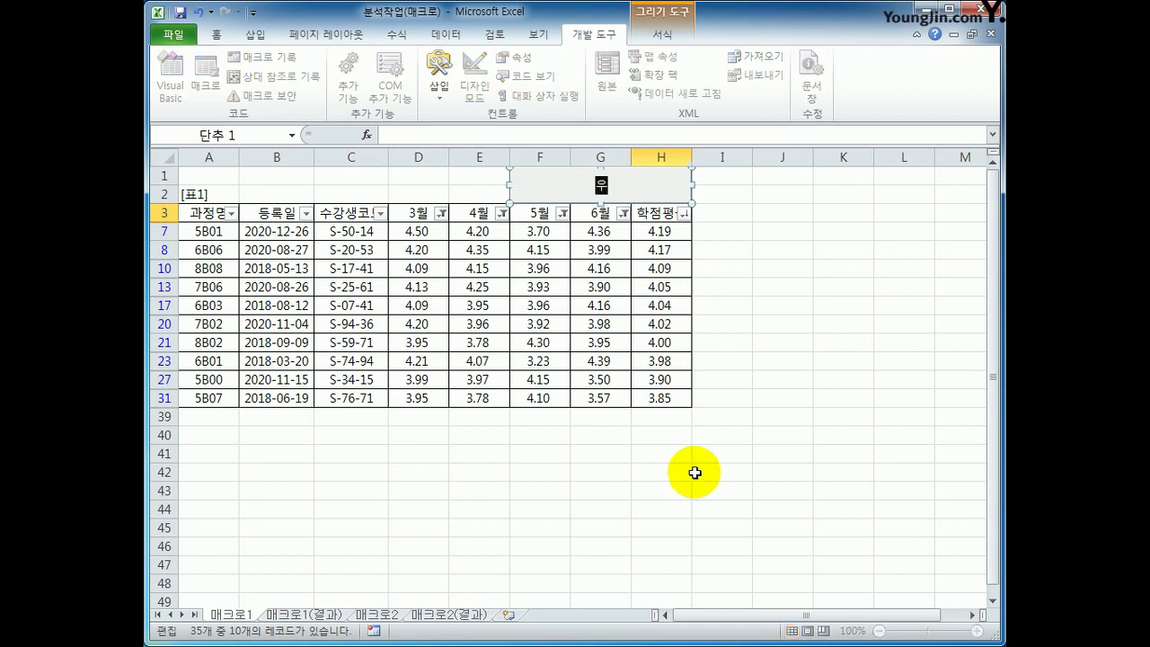
type("수학생보기")
left_click(792, 451)
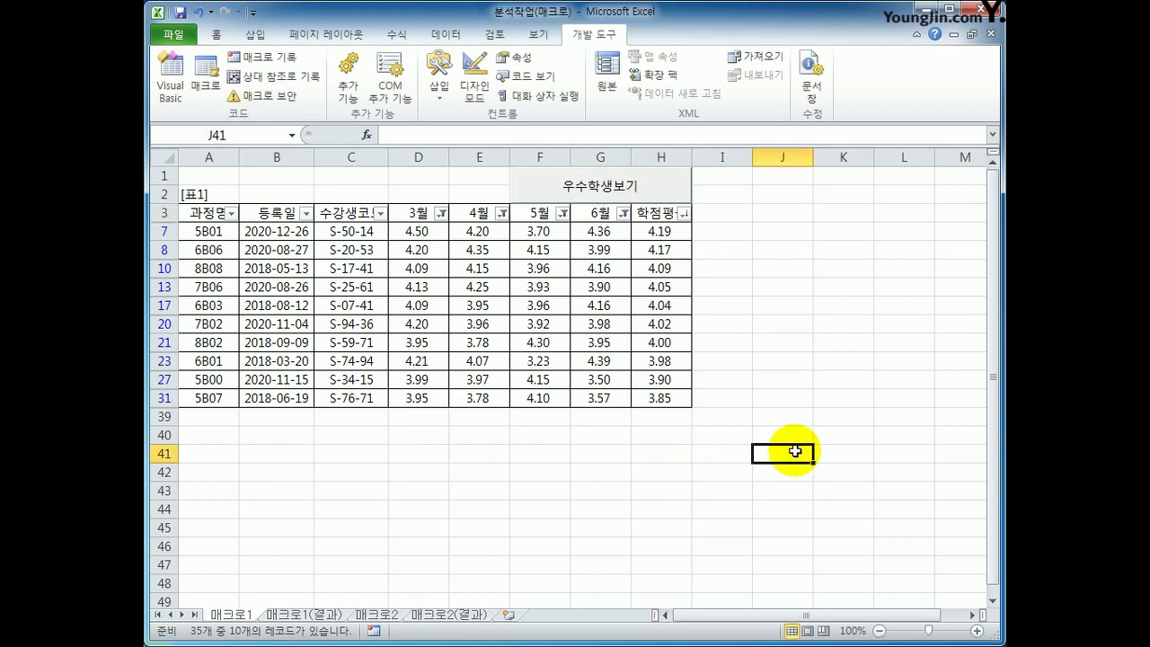
right_click(603, 187)
key("Escape")
right_click(618, 192)
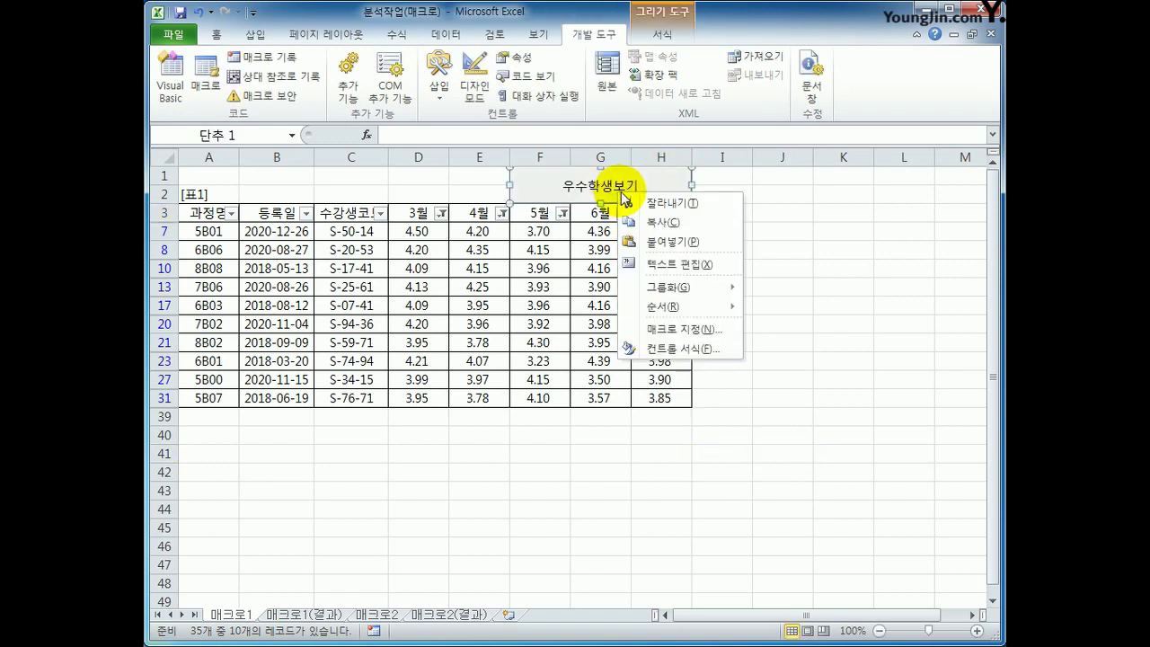
left_click(697, 266)
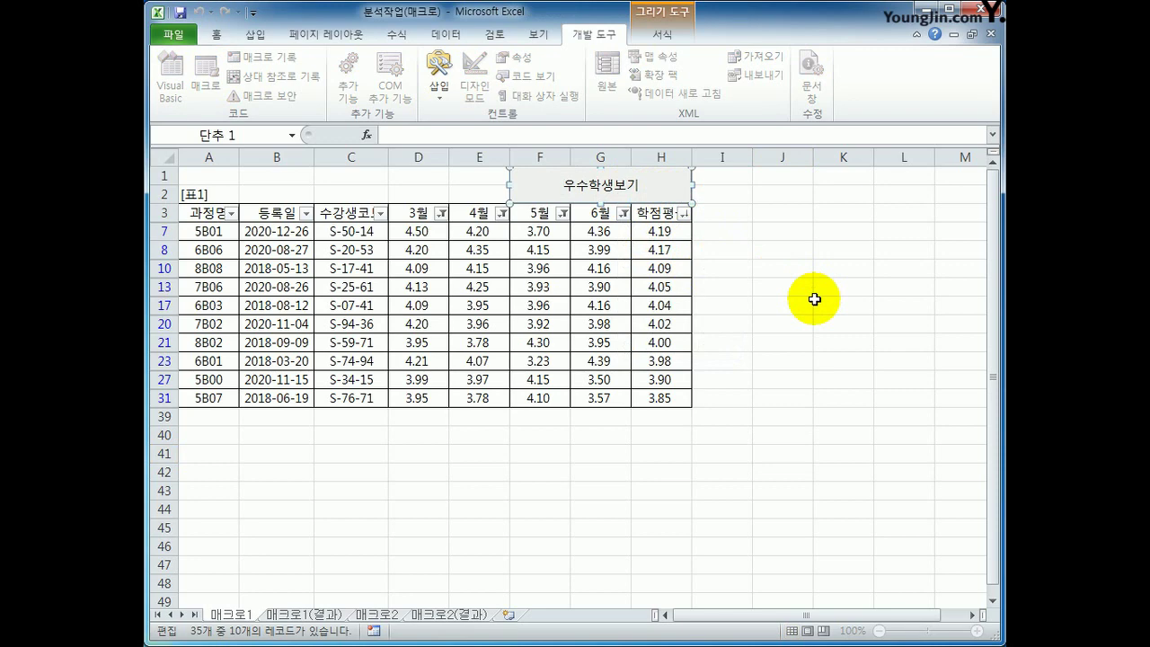
left_click(814, 300)
- Turn off the table's AutoFilter and test the macro by running it from the 우수학생보기 button
left_click(555, 288)
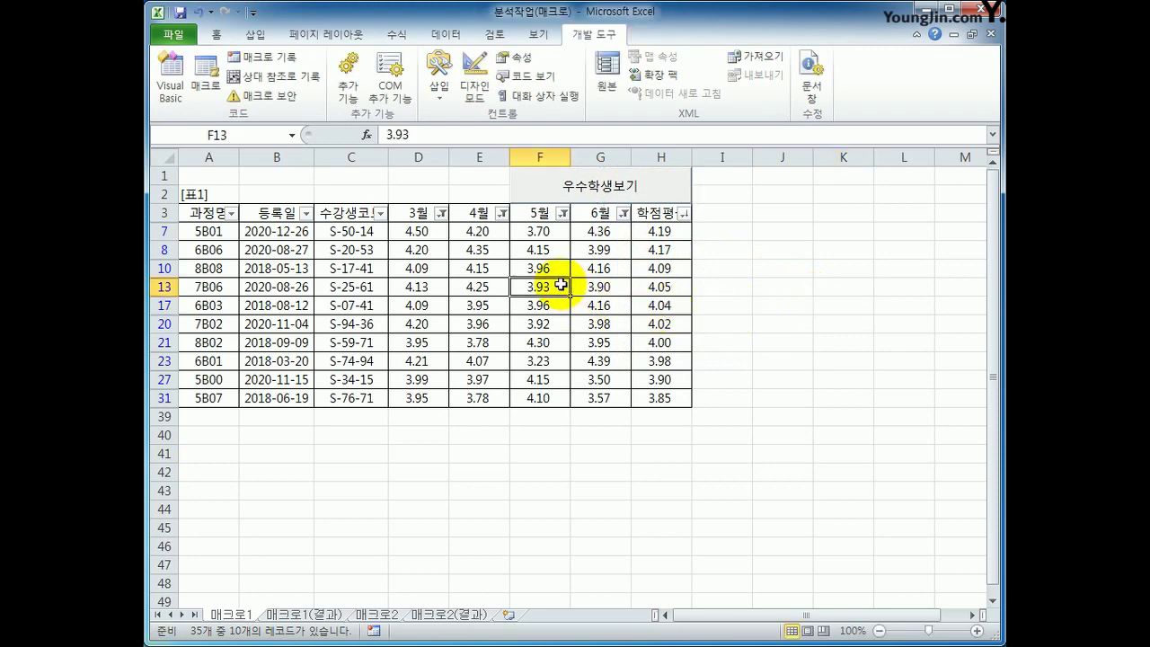
left_click(442, 34)
left_click(545, 76)
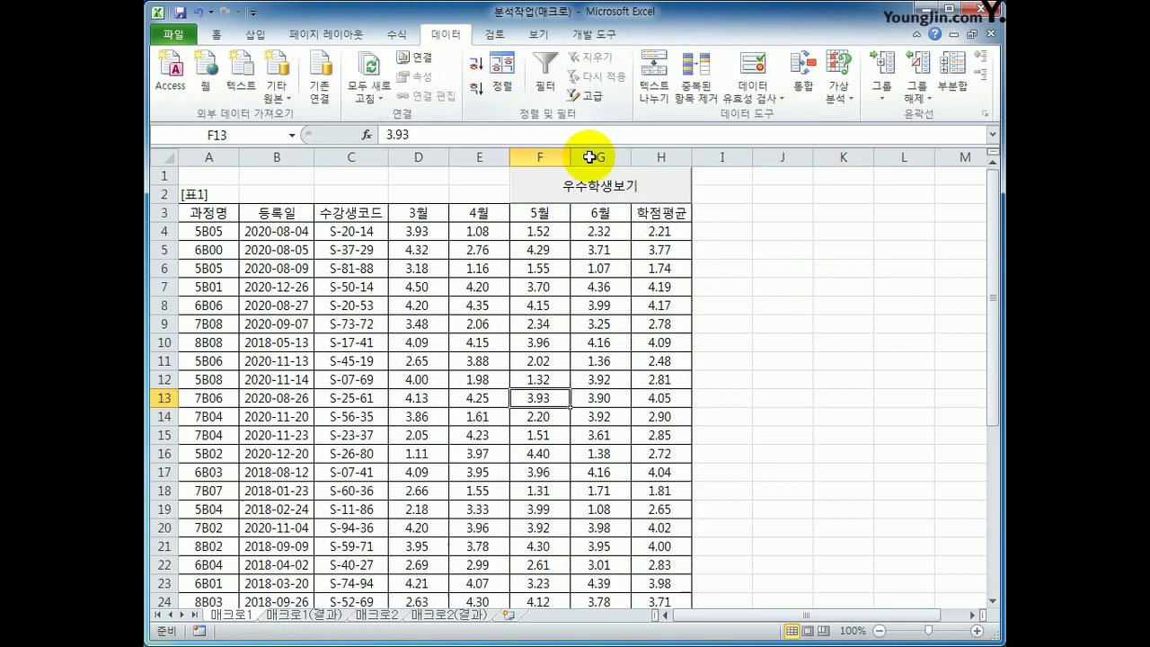
left_click(846, 466)
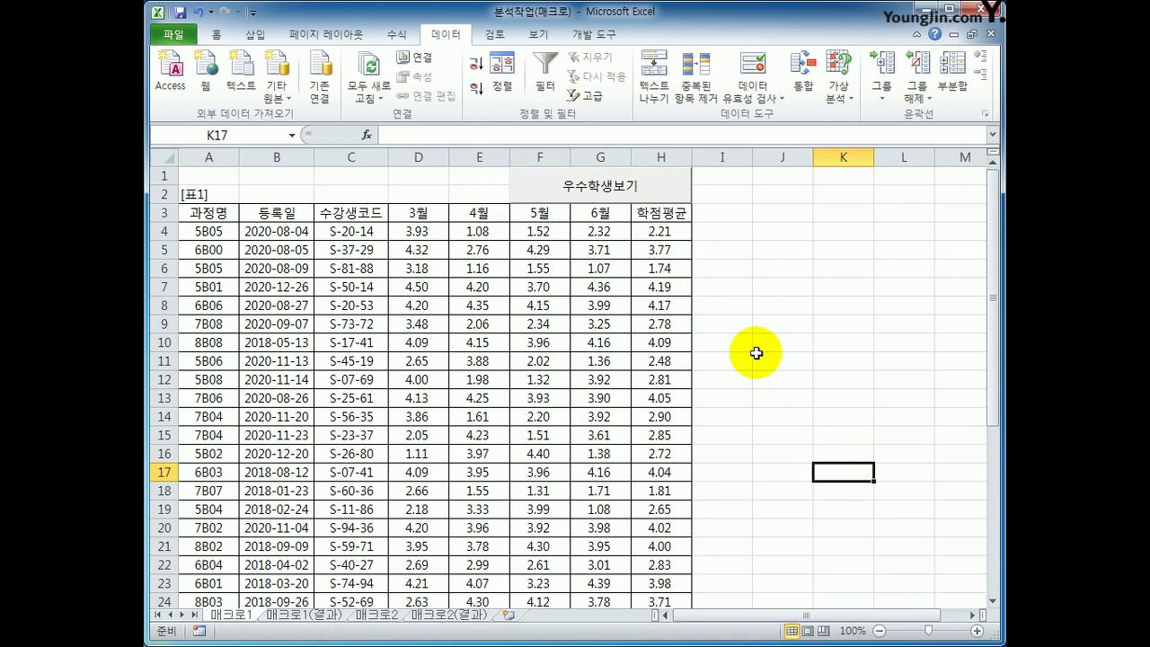
left_click(619, 194)
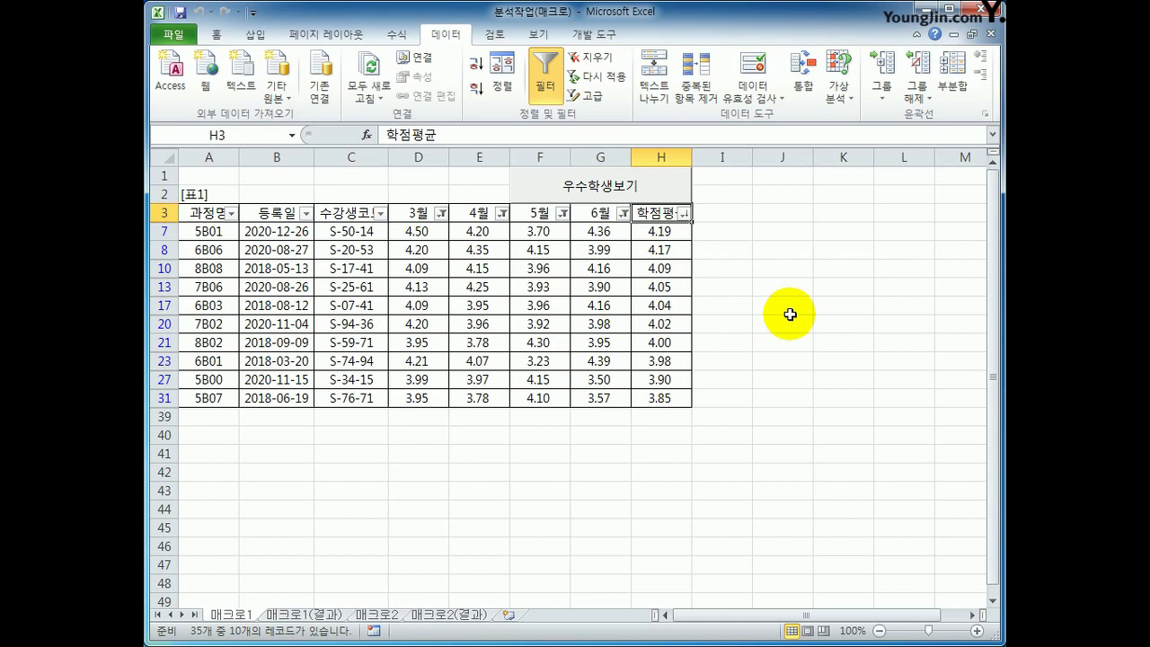
- Compare the 매크로1 sheet with the expected result on the 매크로1(결과) sheet
left_click(314, 617)
left_click(227, 615)
left_click(296, 614)
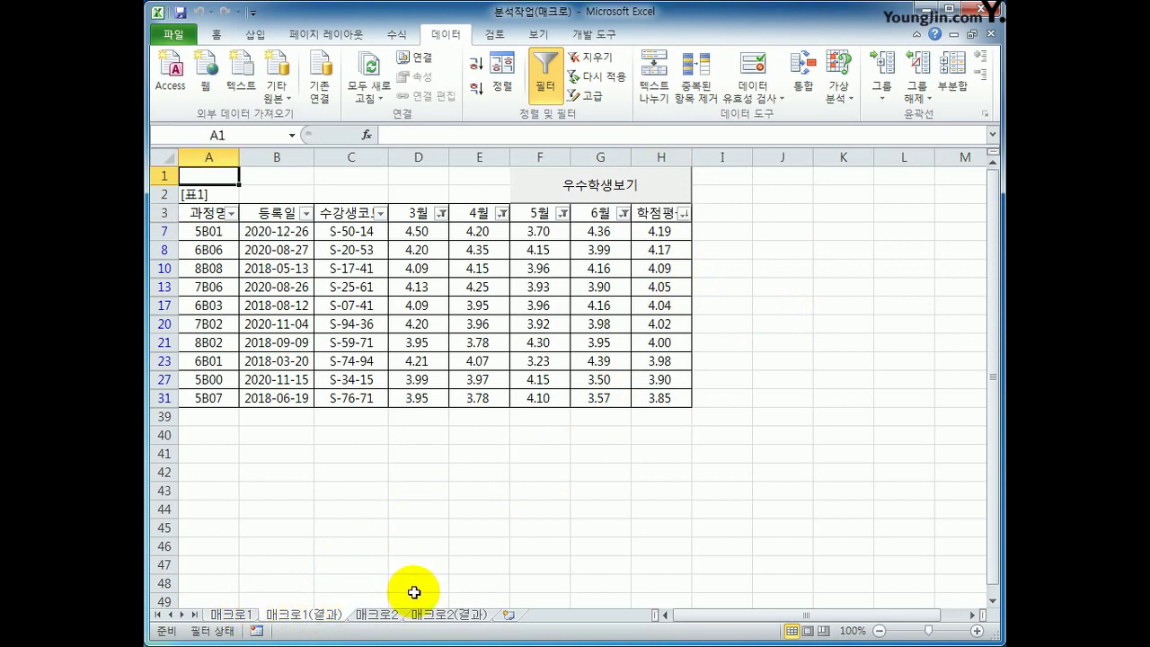
- On the 매크로2 sheet, start recording a macro named 강동지점, stored in the current workbook
left_click(378, 615)
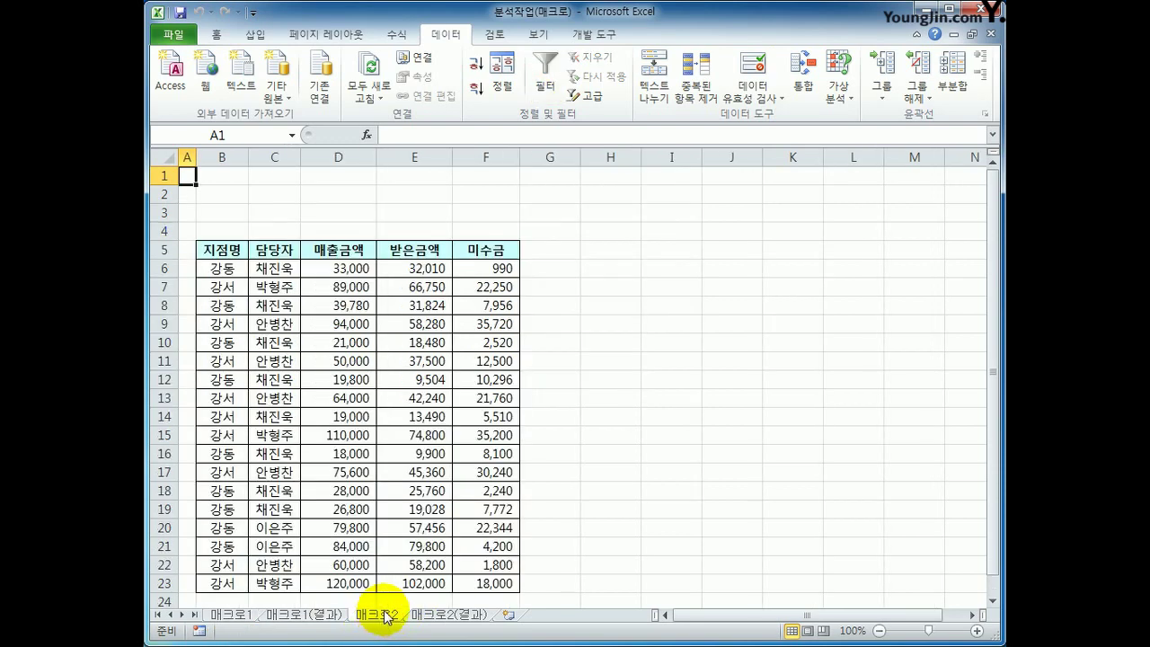
left_click(653, 491)
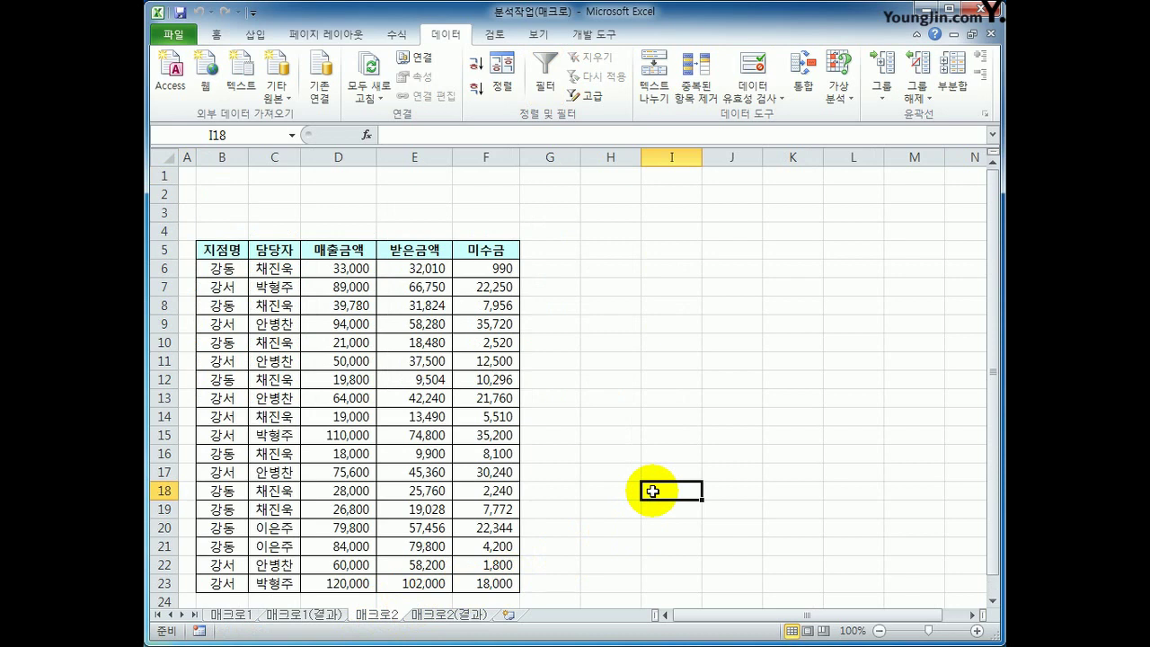
left_click(552, 194)
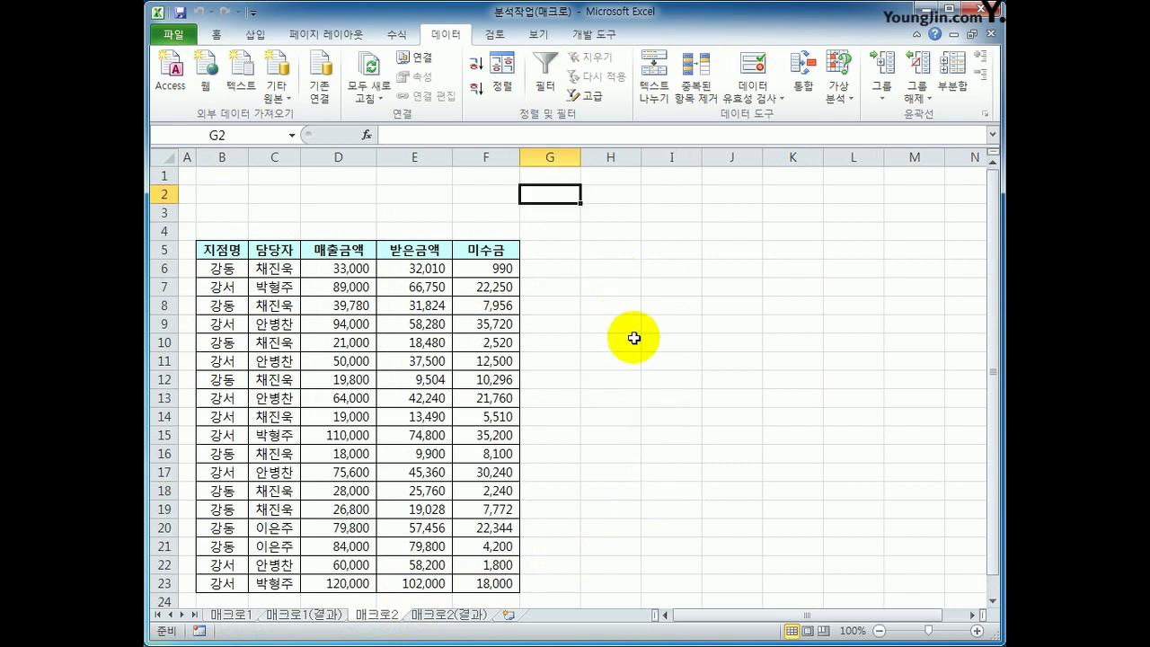
left_click(625, 340)
left_click(589, 36)
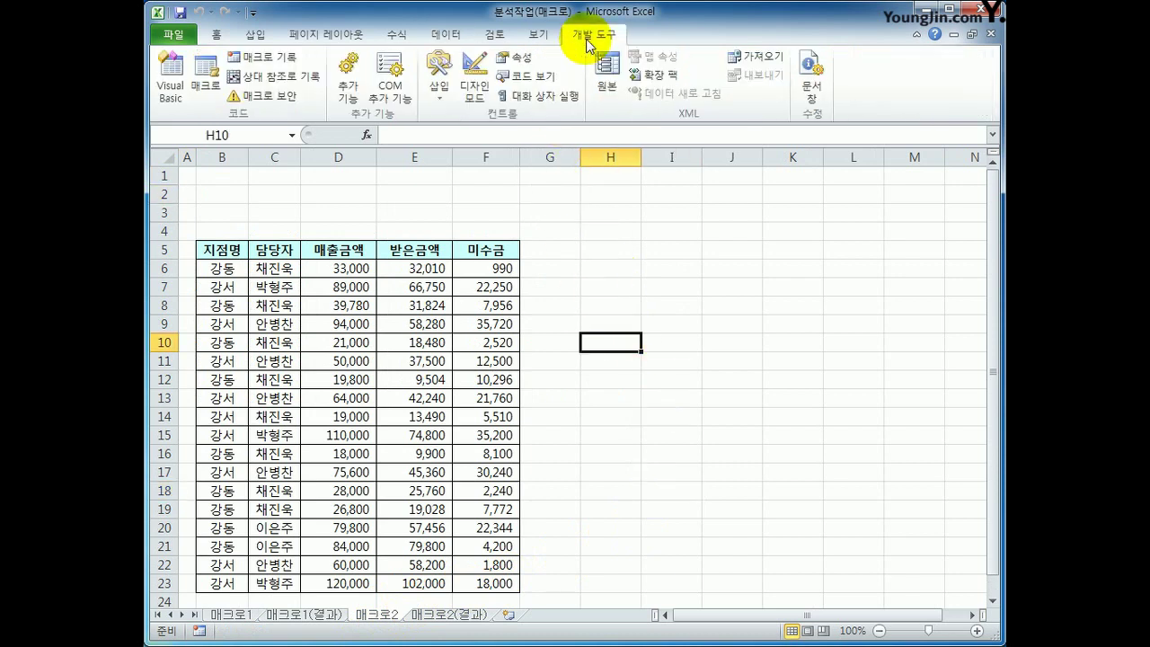
left_click(270, 63)
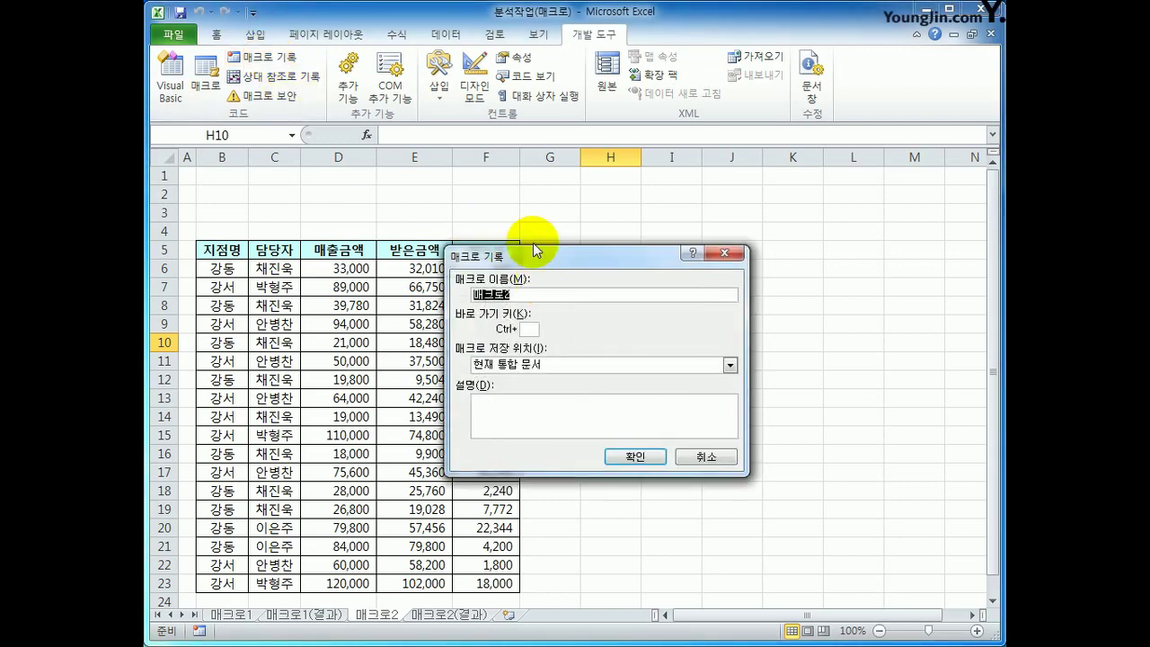
left_click_drag(557, 254, 712, 199)
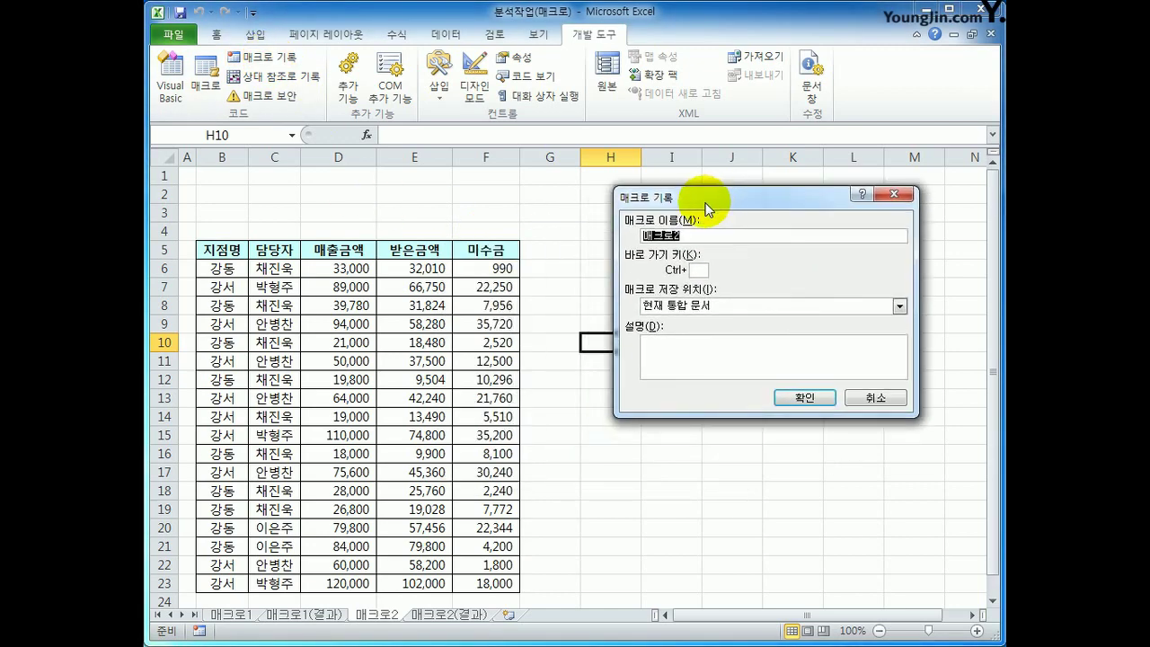
type("강동지점")
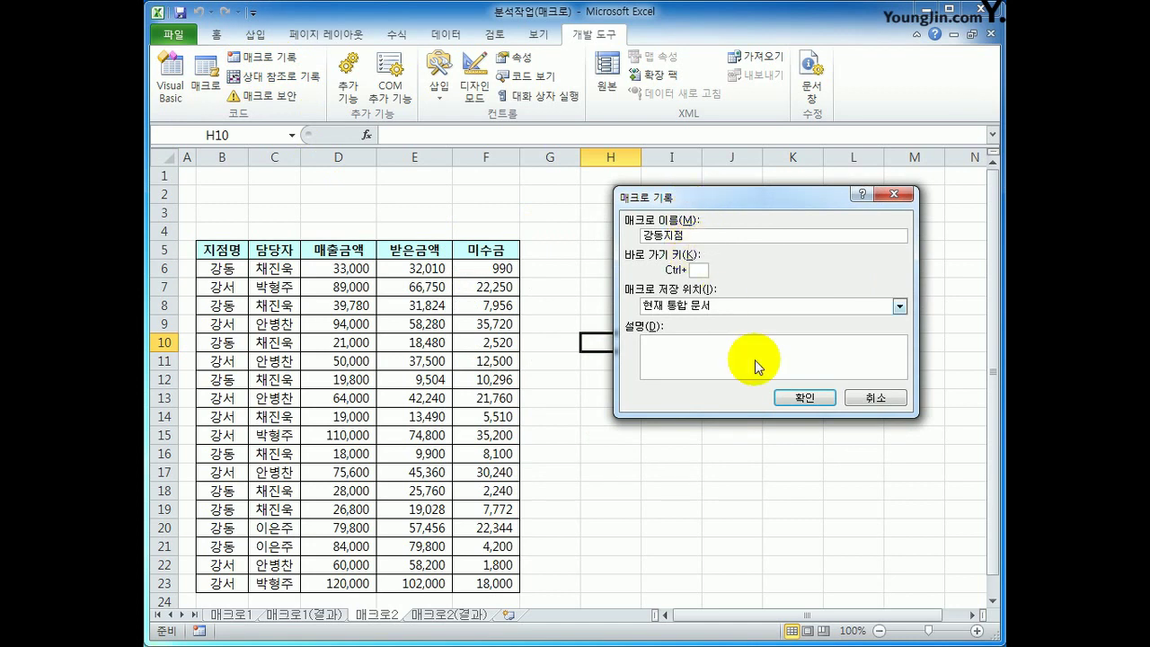
left_click(805, 398)
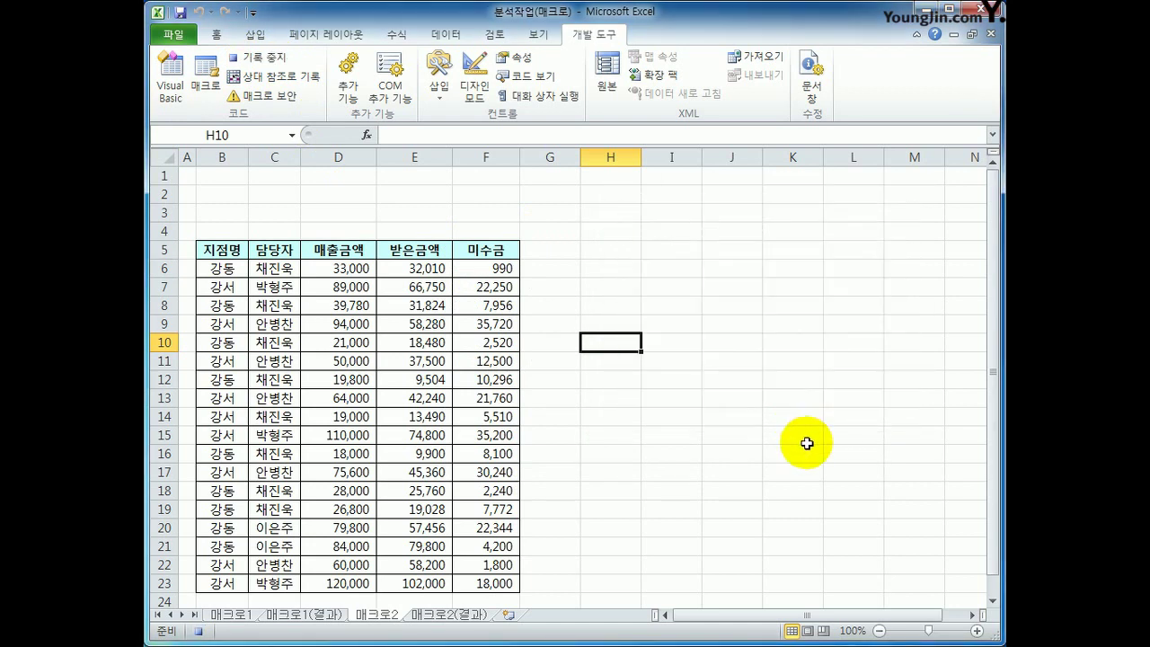
- Turn on AutoFilter for the branch sales table, starting from the 매출금액 header in cell D5
left_click(328, 252)
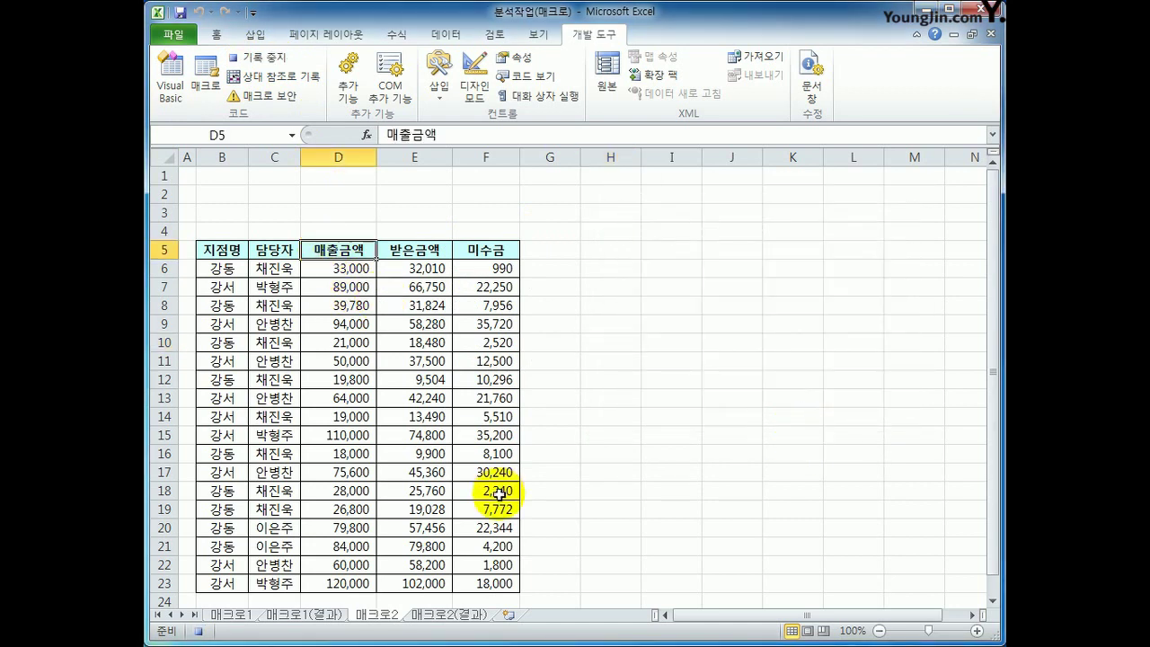
left_click(442, 38)
left_click(545, 77)
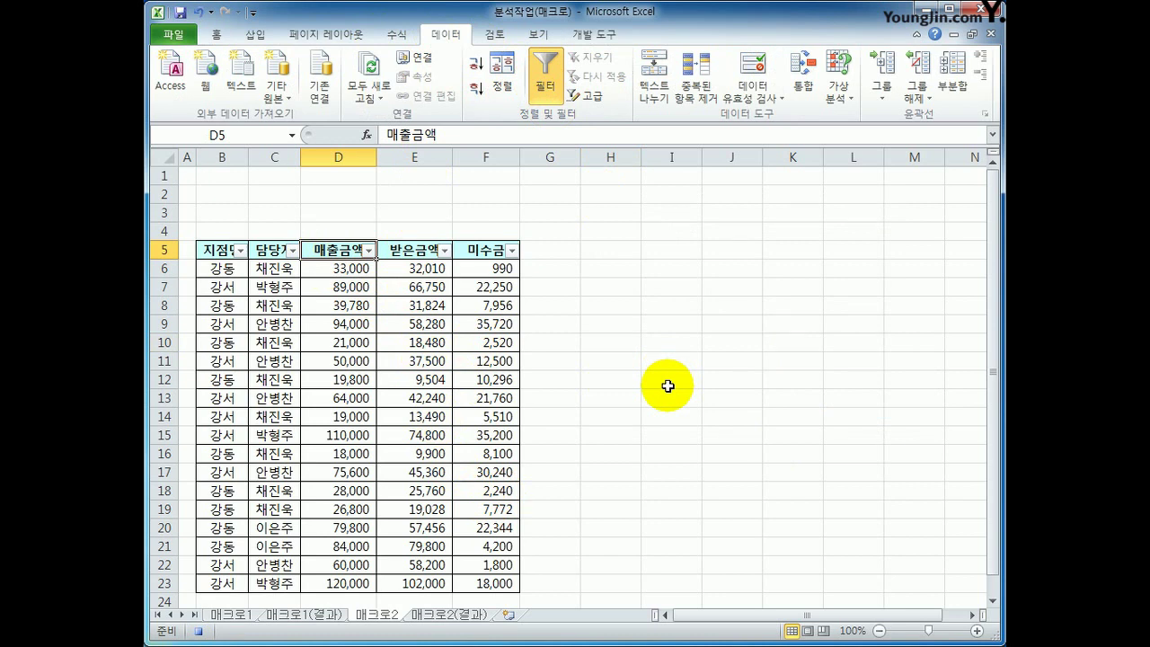
- Filter the 지점명 column to show only the 강동 branch
left_click(220, 263)
left_click(219, 252)
left_click(240, 250)
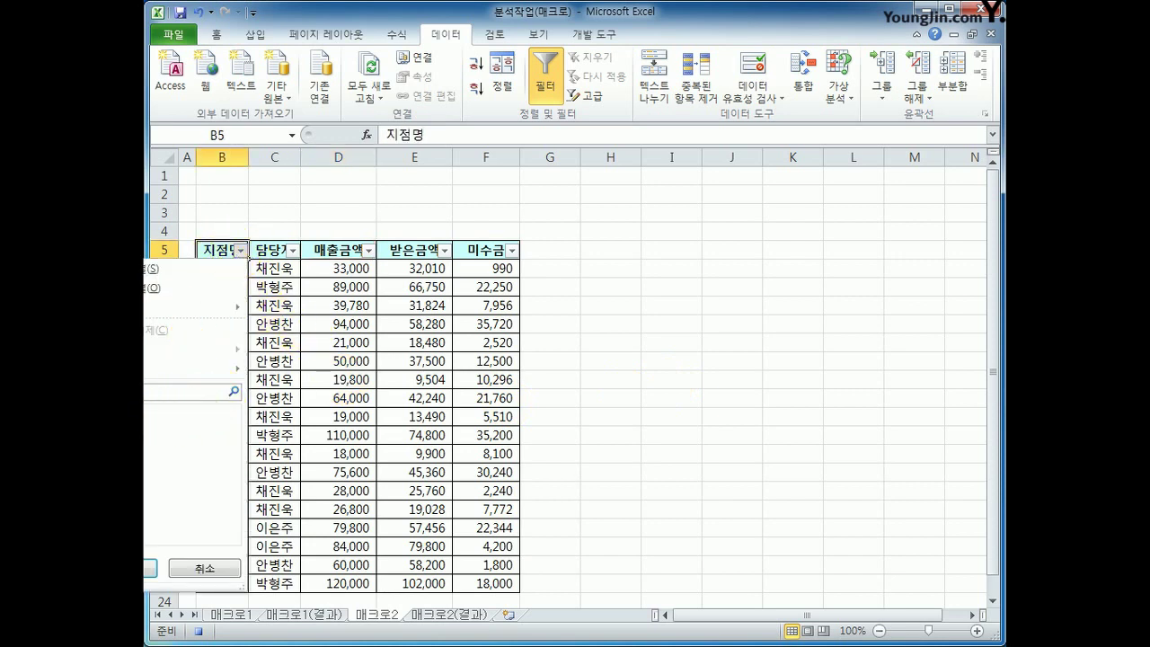
left_click(150, 567)
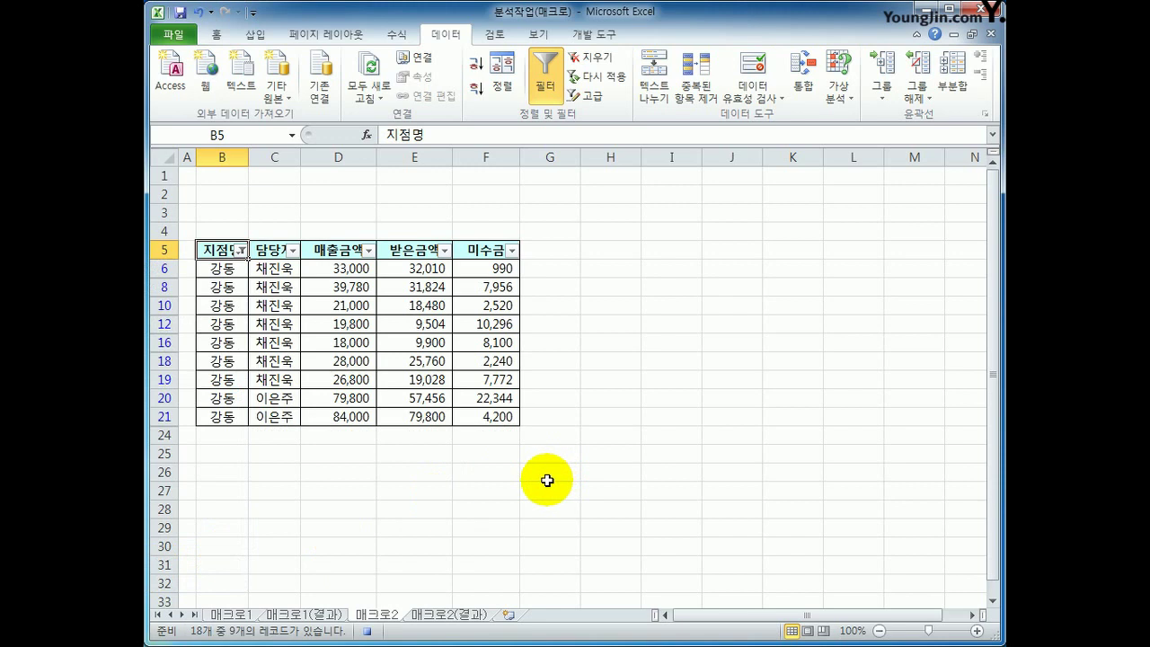
- Stop recording the 강동지점 macro and select an empty cell outside the table
left_click(584, 36)
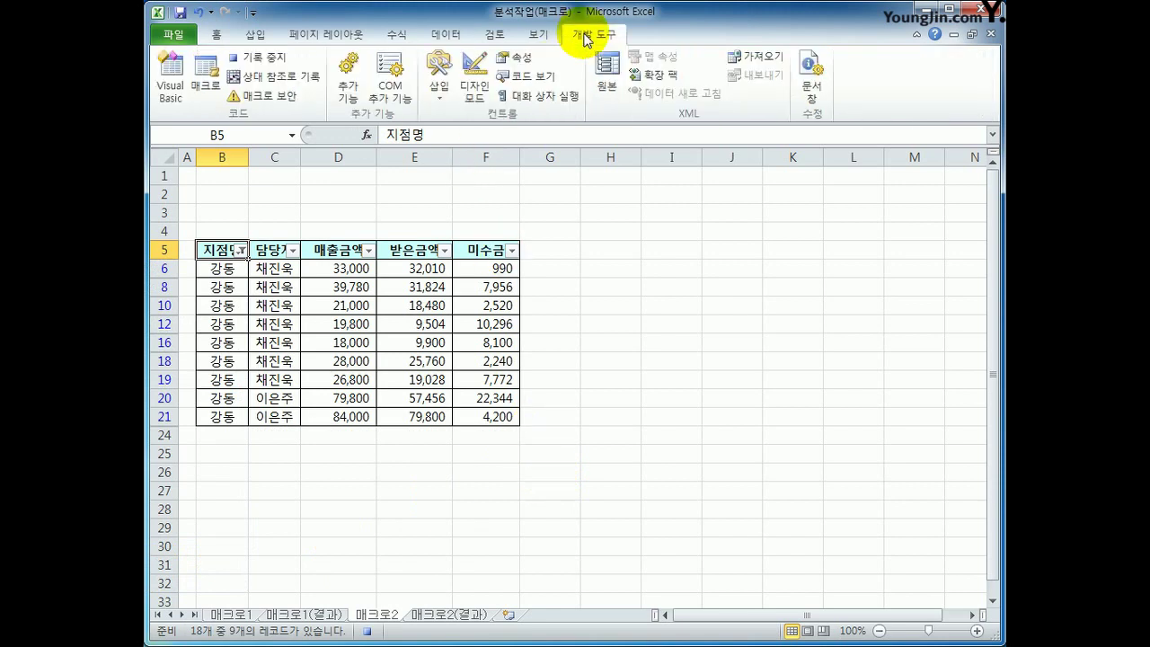
left_click(259, 57)
left_click(660, 415)
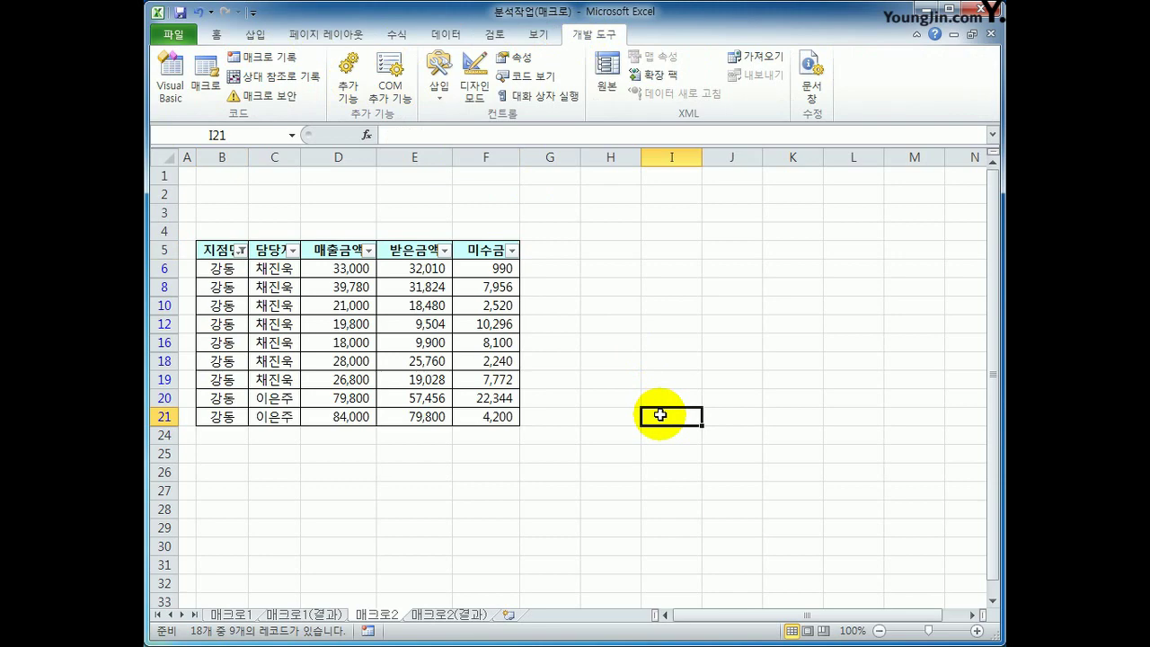
- Draw a rectangle over cells B2:C3, about 3.3 cm wide and 1.2 cm high, and label it 강동지점
left_click(258, 36)
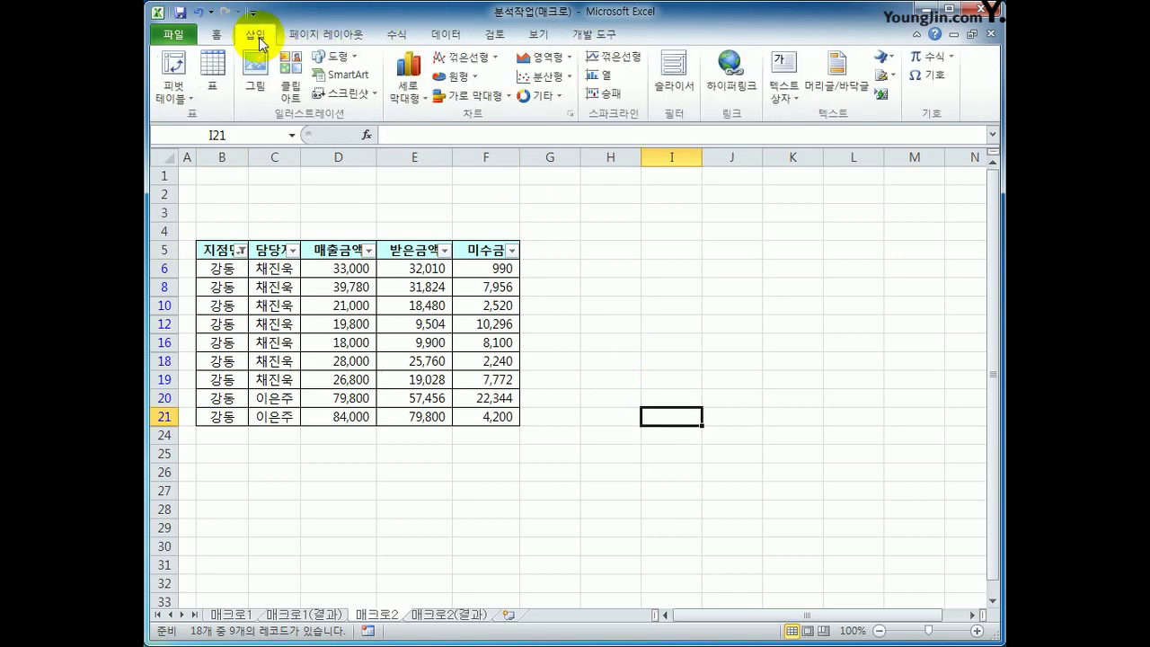
left_click(334, 56)
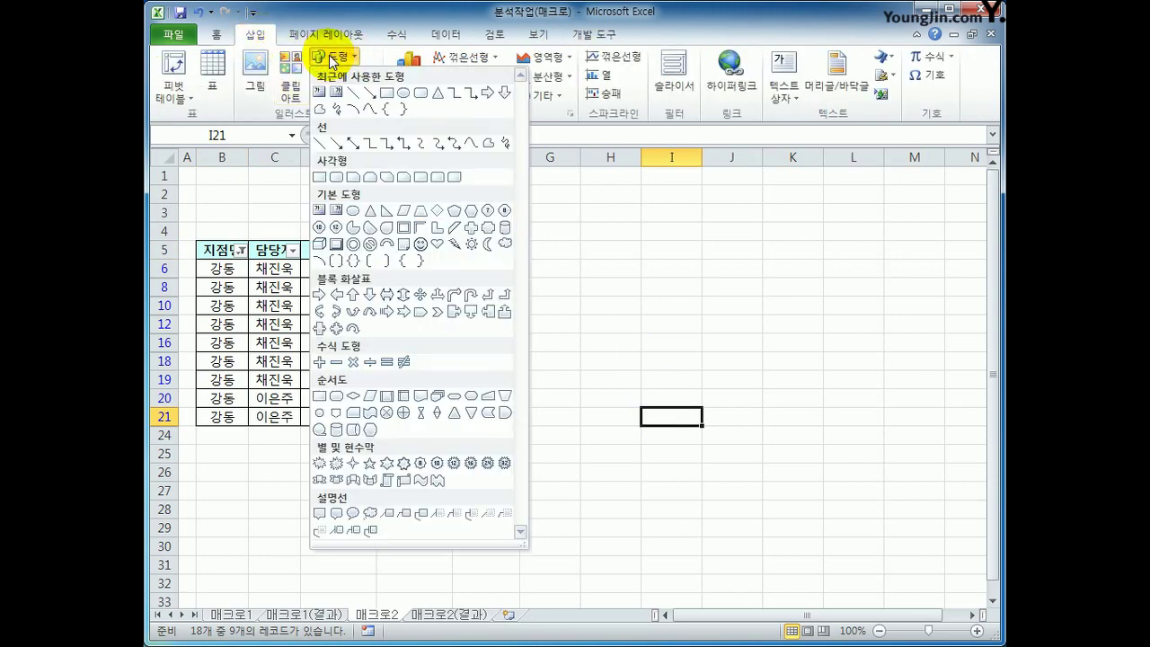
left_click(320, 178)
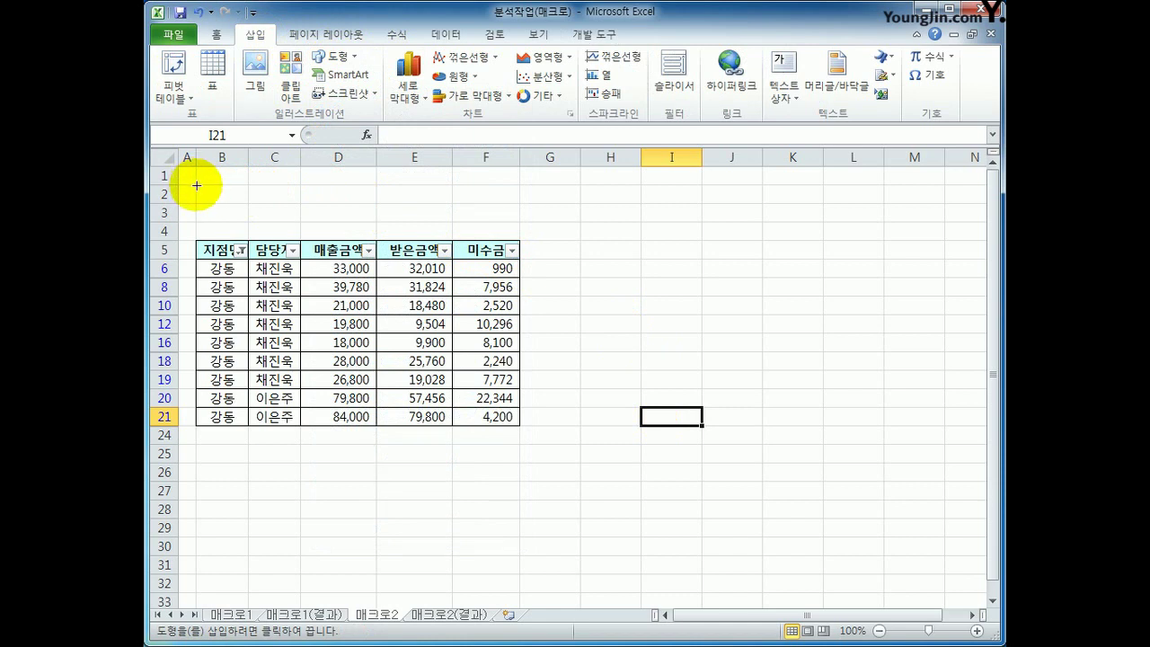
left_click_drag(194, 185, 283, 220)
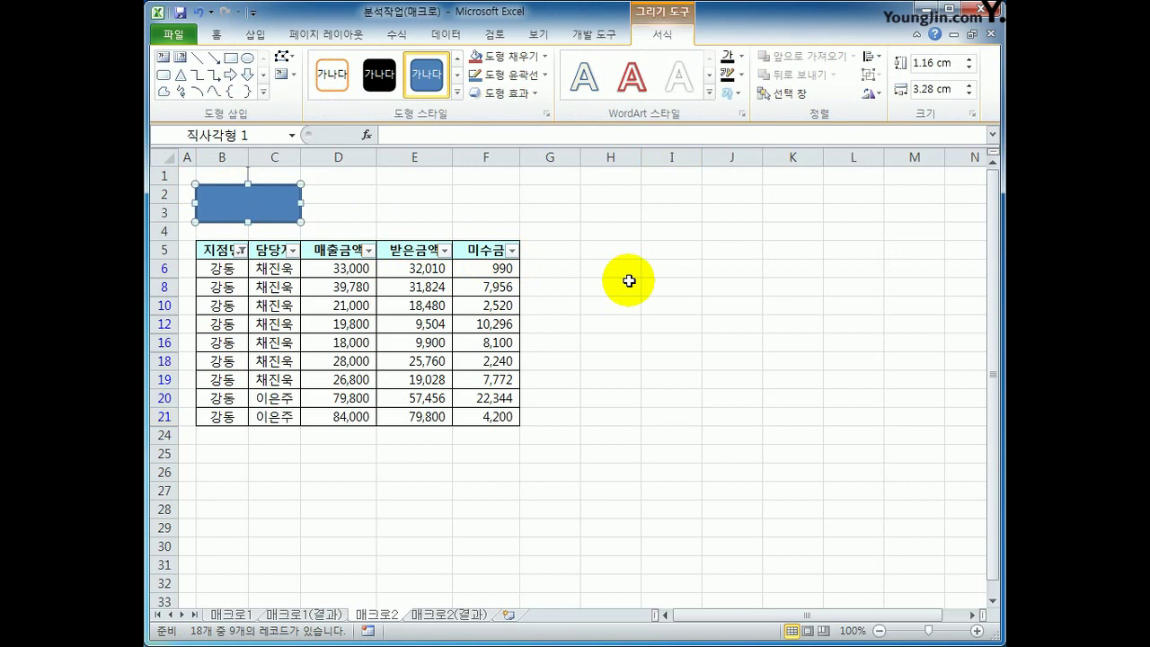
type("강동지점")
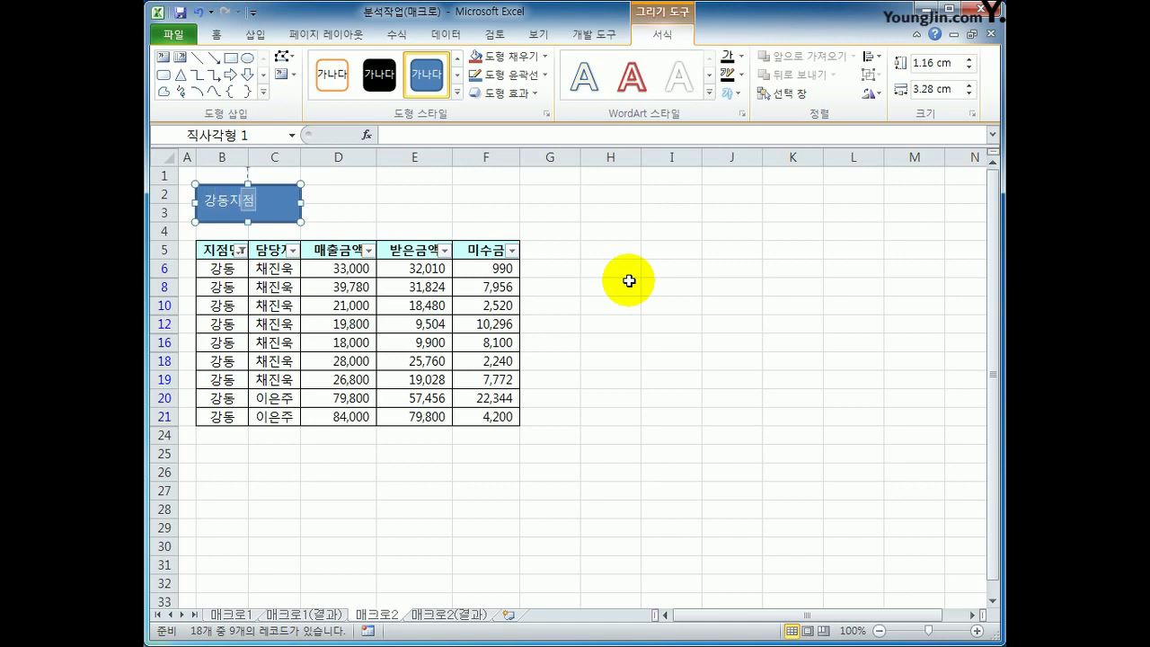
- Set the font of the 강동지점 rectangle's text to 굴림체
left_click(284, 214)
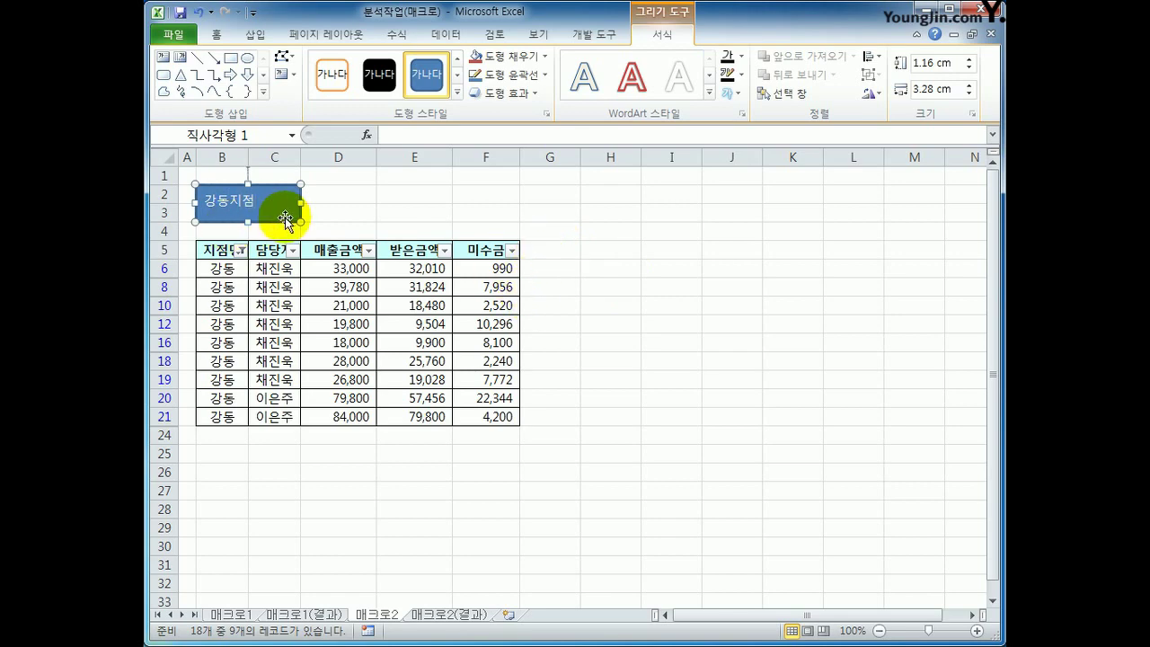
left_click(216, 34)
left_click(354, 62)
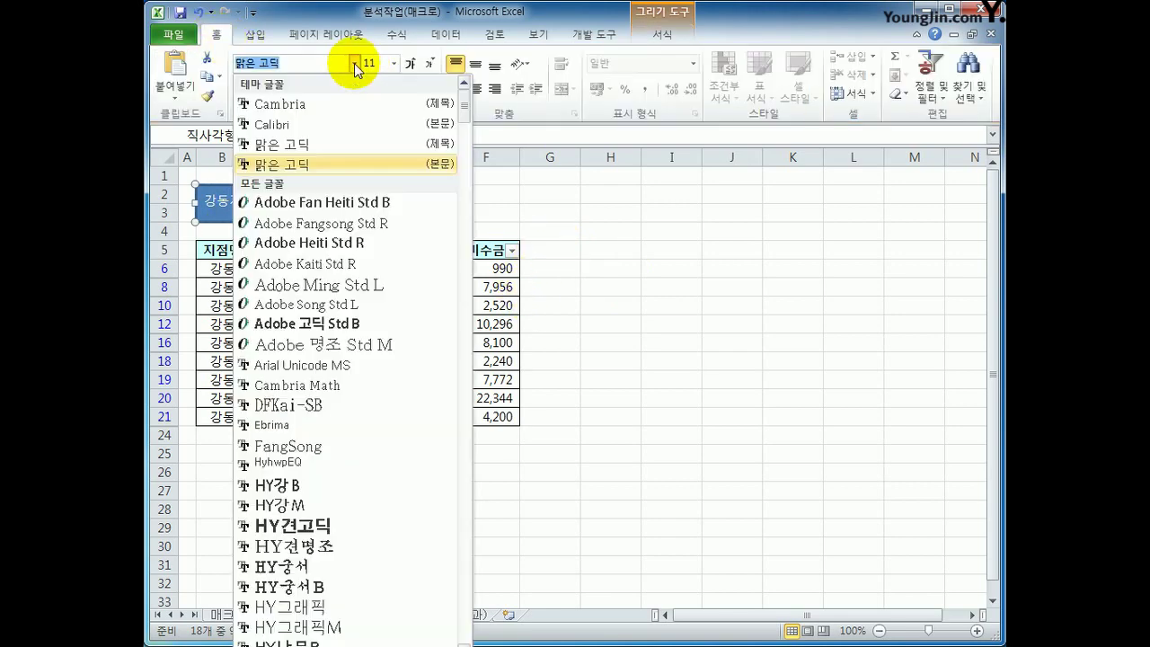
scroll(467, 113, "down", 1)
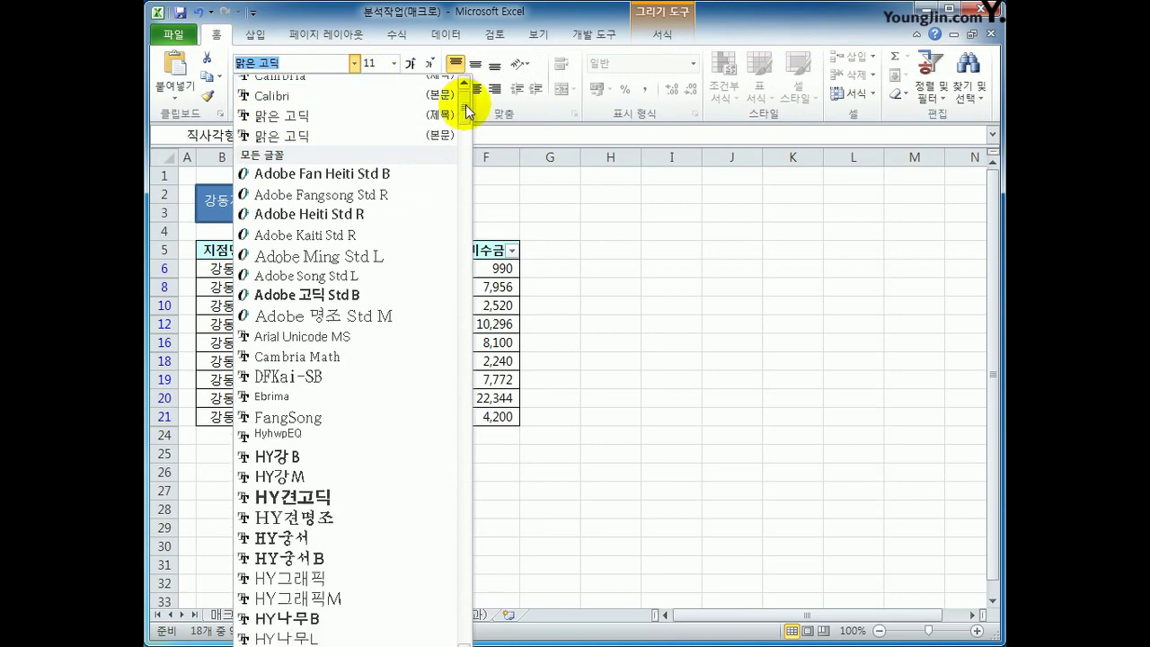
left_click_drag(467, 112, 469, 208)
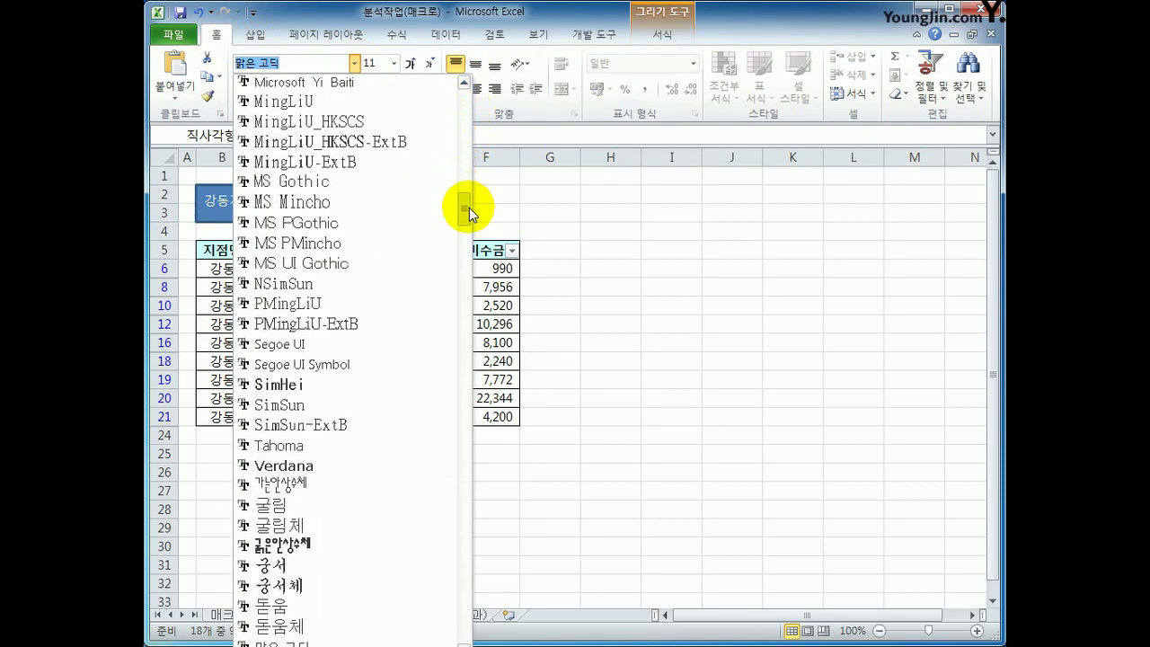
left_click(346, 525)
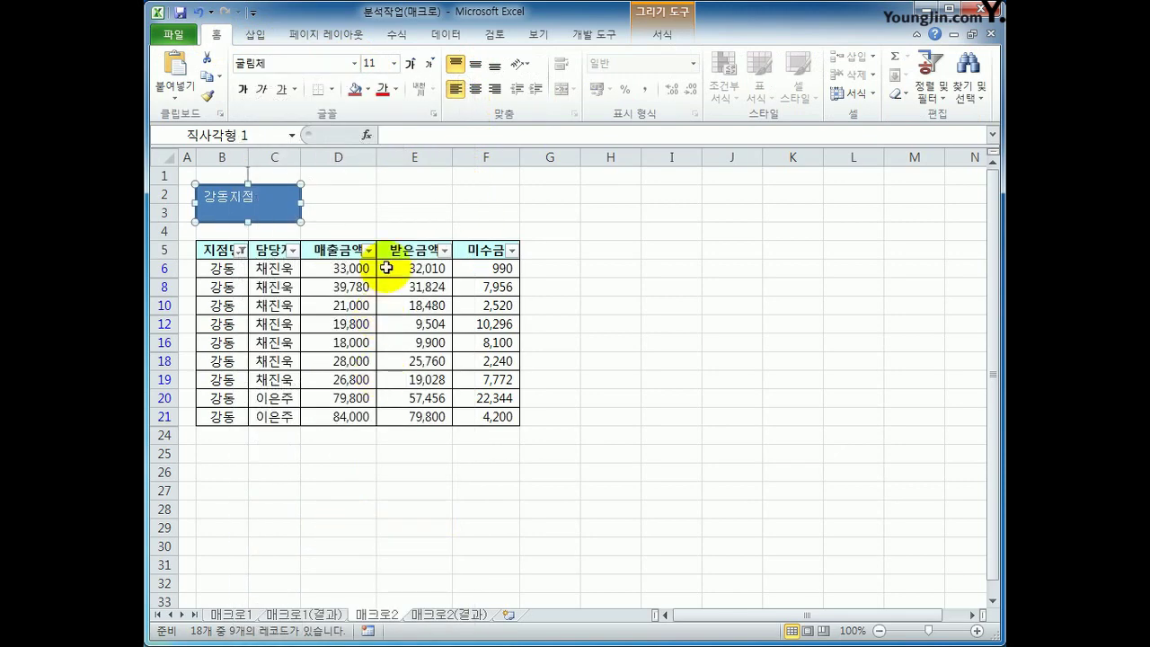
- Set the rectangle's text size to 14 and center the text vertically and horizontally
left_click(394, 63)
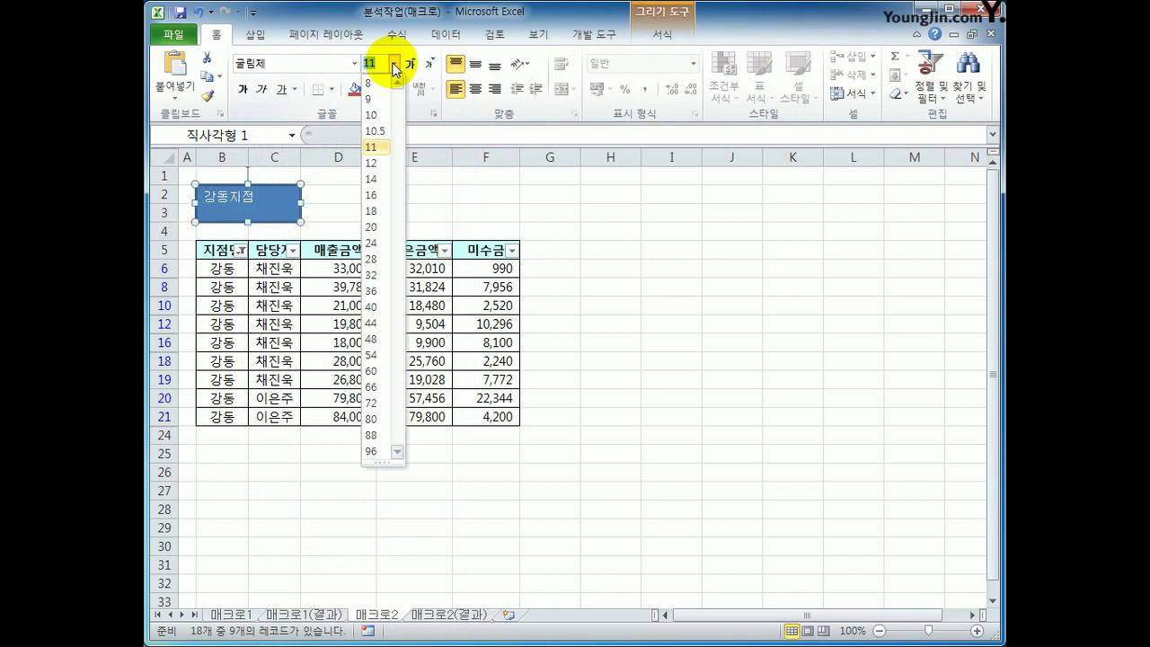
left_click(382, 182)
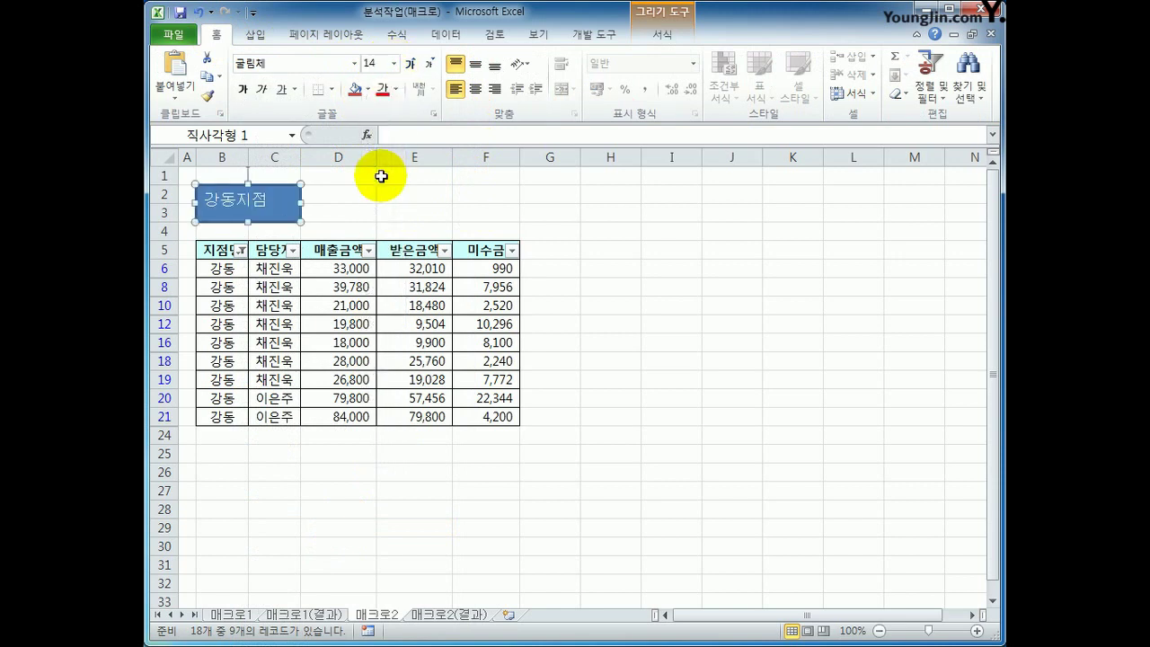
left_click(476, 69)
left_click(474, 90)
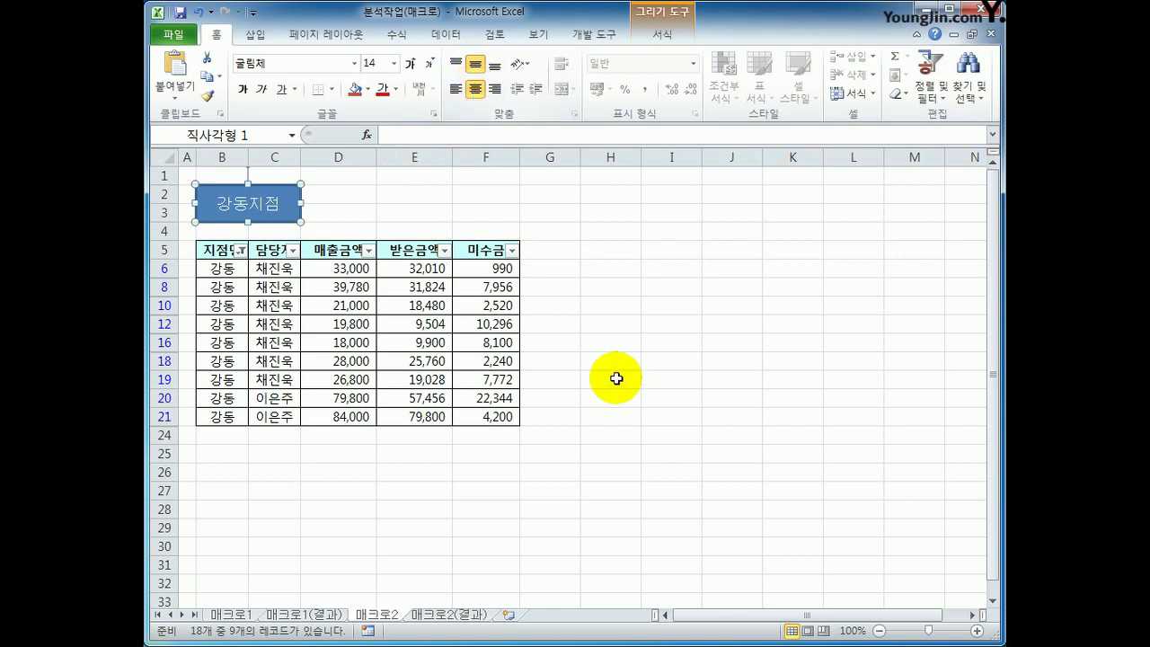
- Assign the 강동지점 macro to the rectangle and deselect the shape
right_click(300, 206)
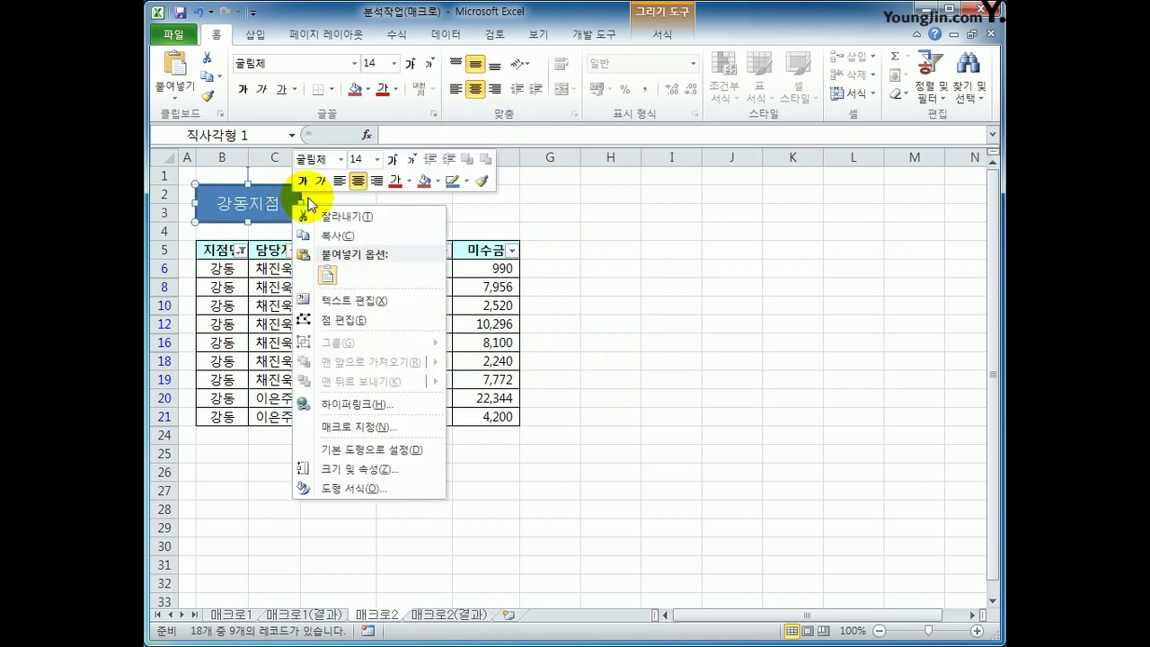
left_click(391, 430)
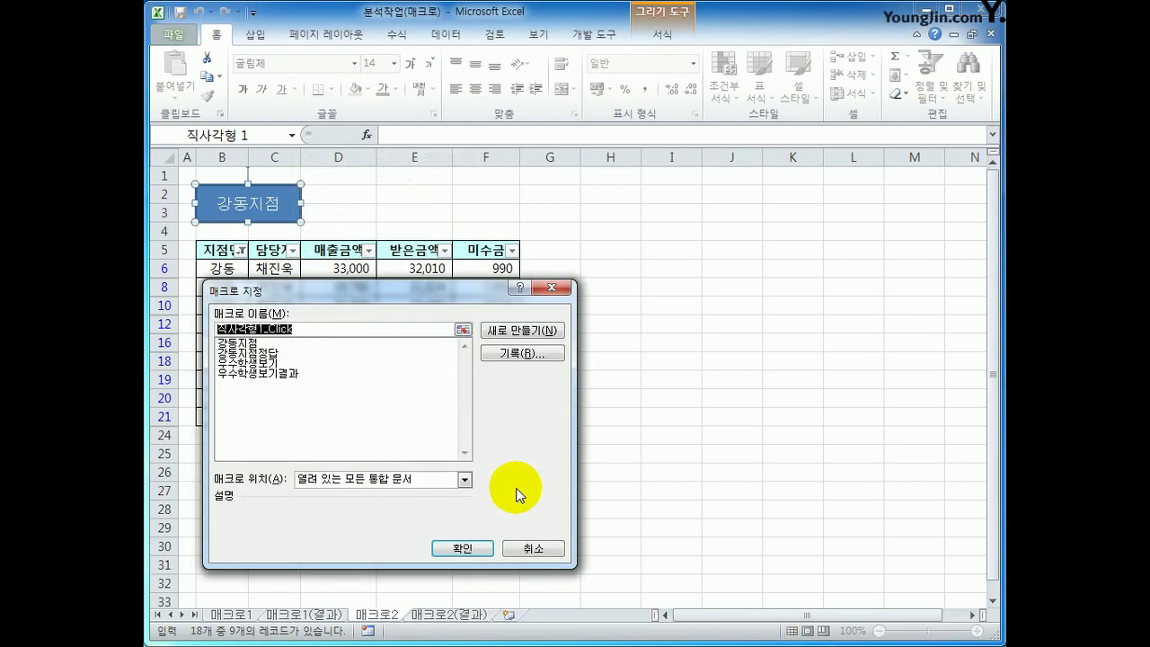
left_click_drag(415, 289, 696, 175)
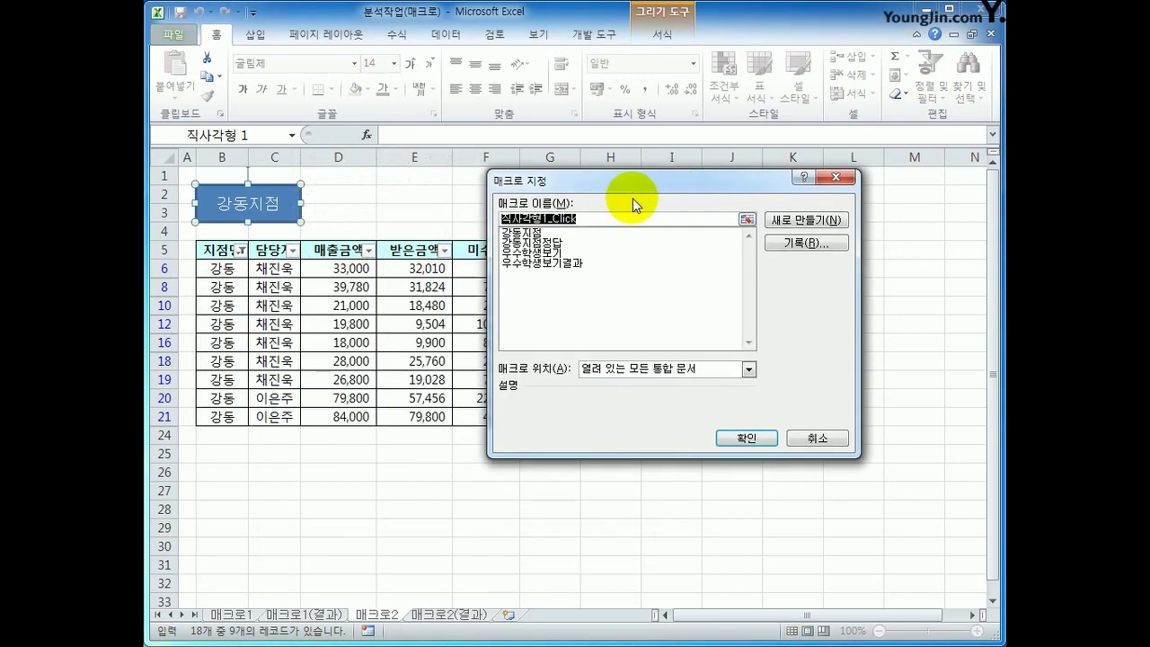
left_click(552, 234)
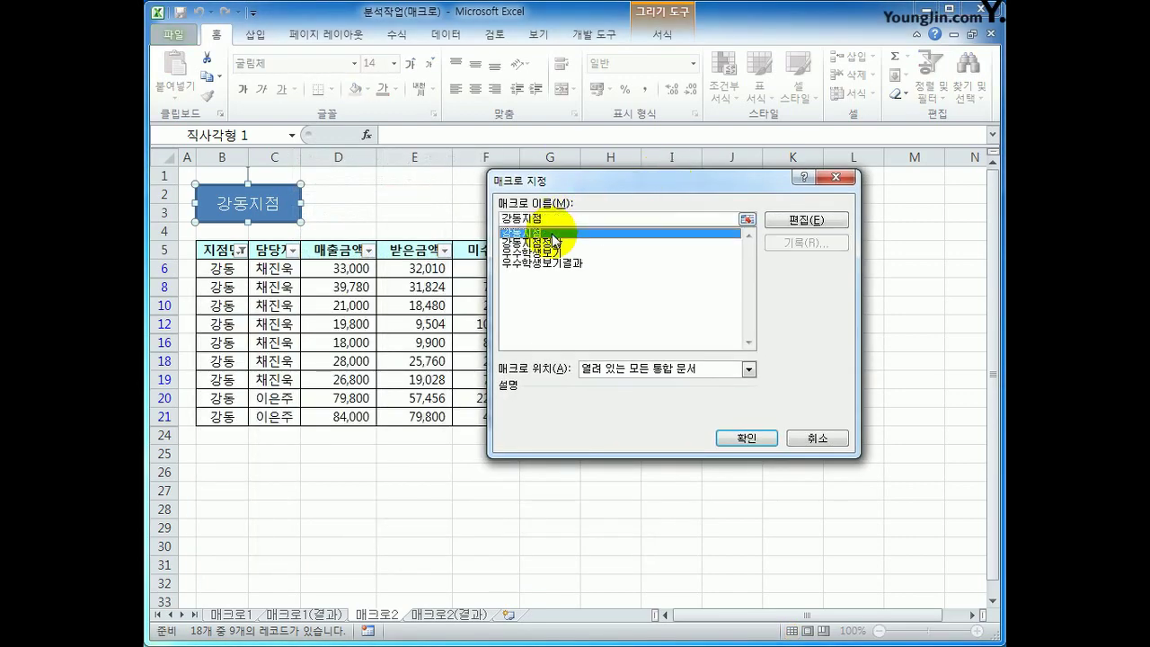
left_click(738, 437)
left_click(733, 437)
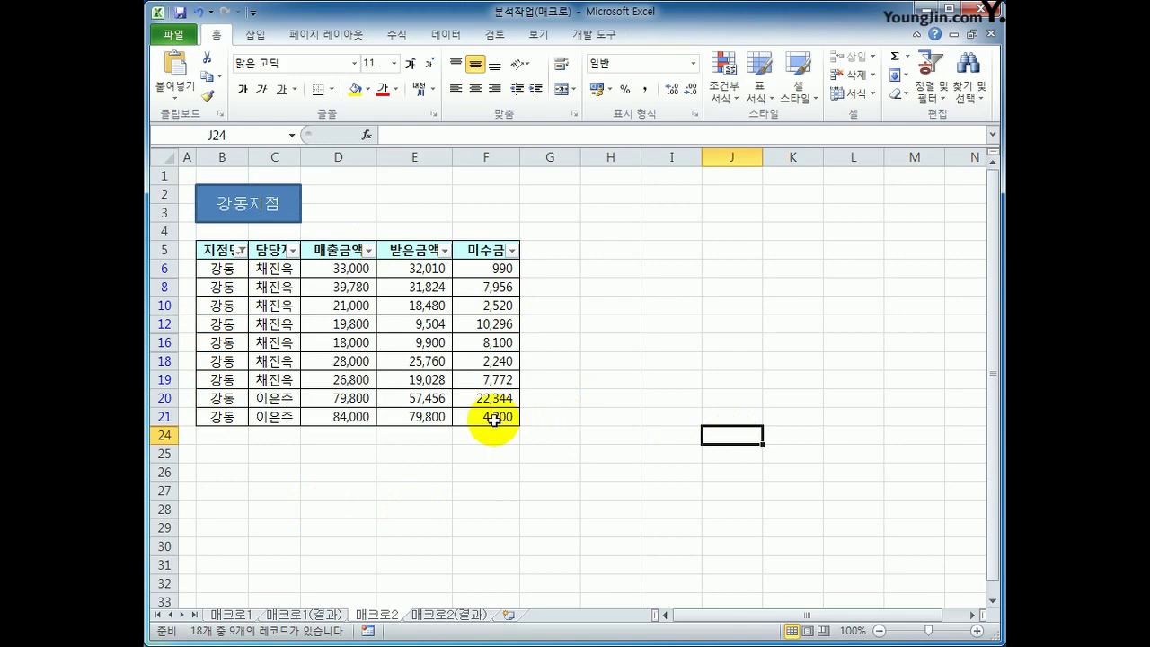
- Turn off AutoFilter on the branch sales table to show all branches again
left_click(401, 324)
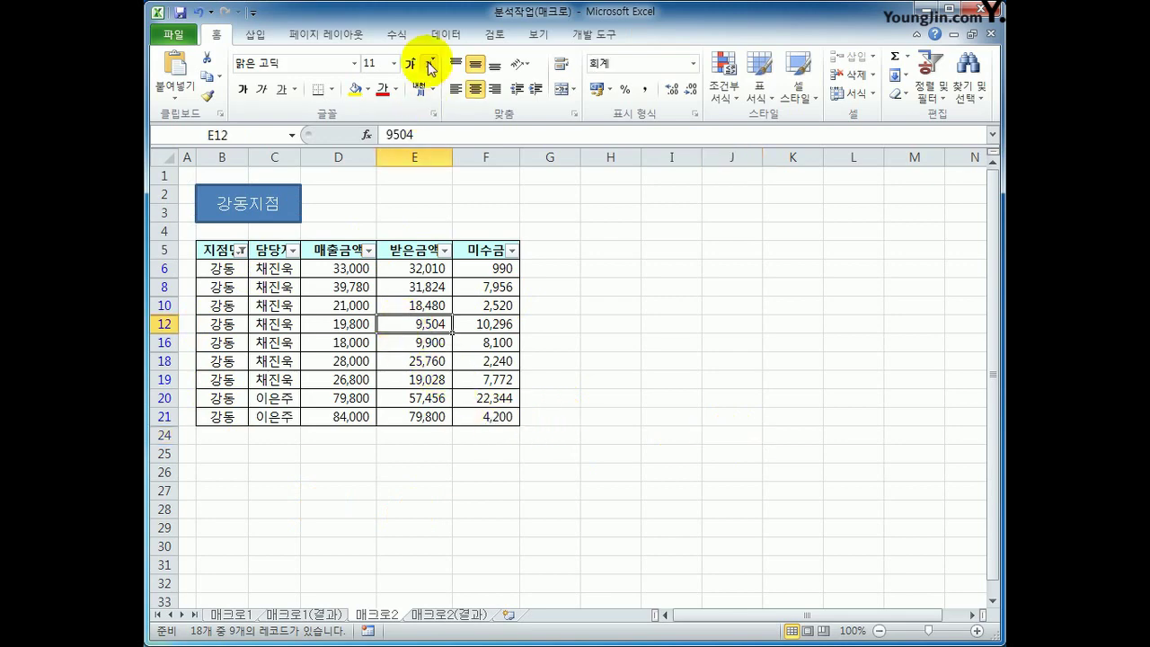
left_click(446, 35)
left_click(545, 72)
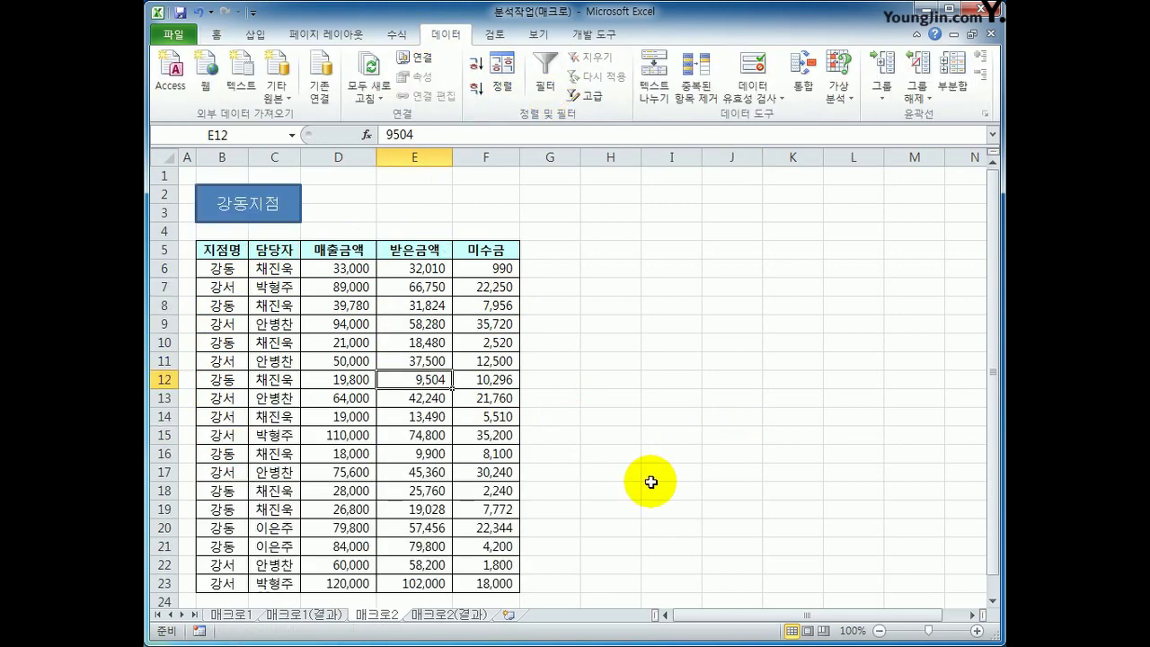
- Run the 강동지점 macro from the rectangle, compare with the 매크로2(결과) sheet, and return to an empty cell on 매크로2
left_click(283, 218)
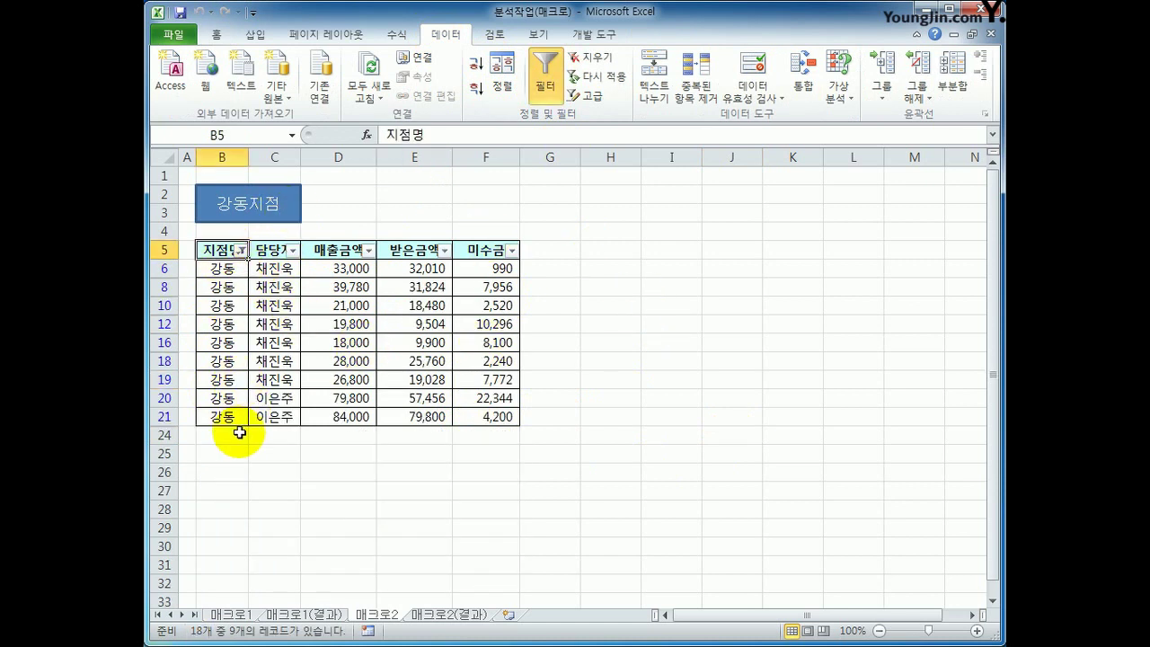
left_click(470, 616)
left_click(377, 615)
left_click(667, 559)
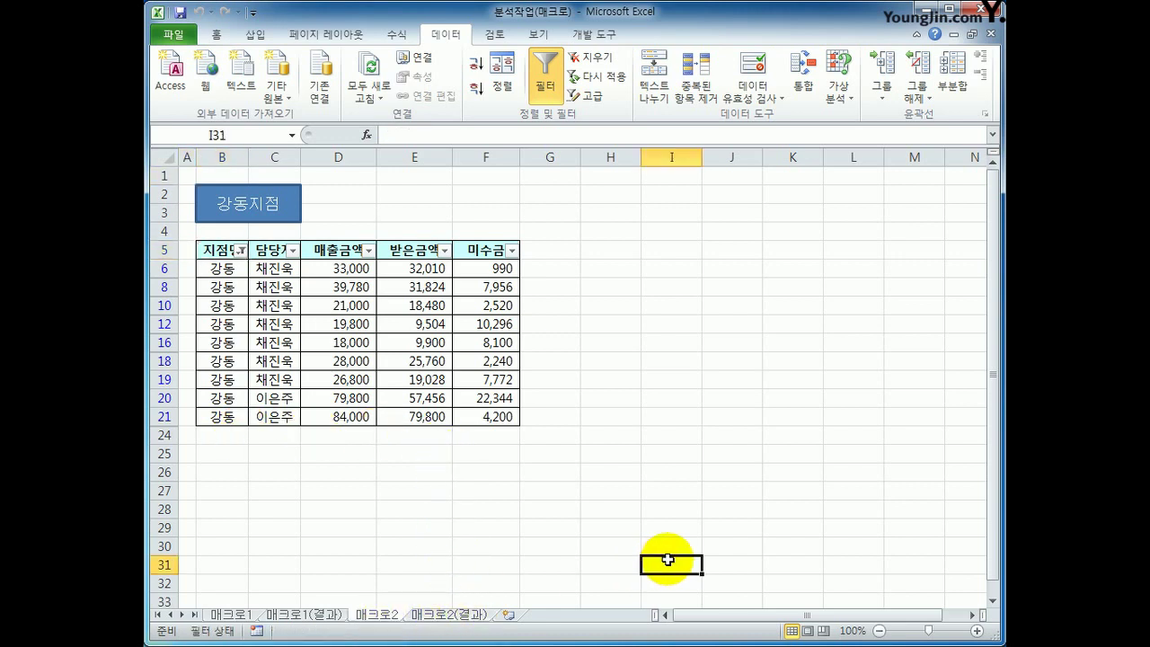